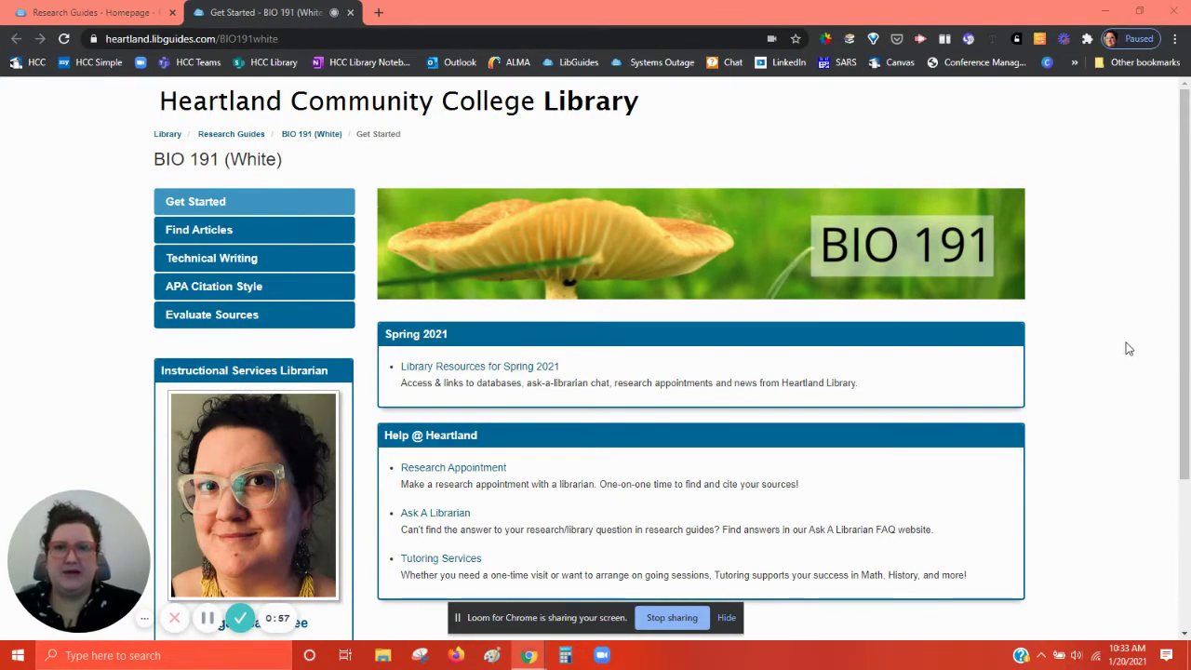
# Go to the BIO 191 (White) guide's Find Articles page and view its Articles box
pyautogui.scroll(-2, 1129, 348)
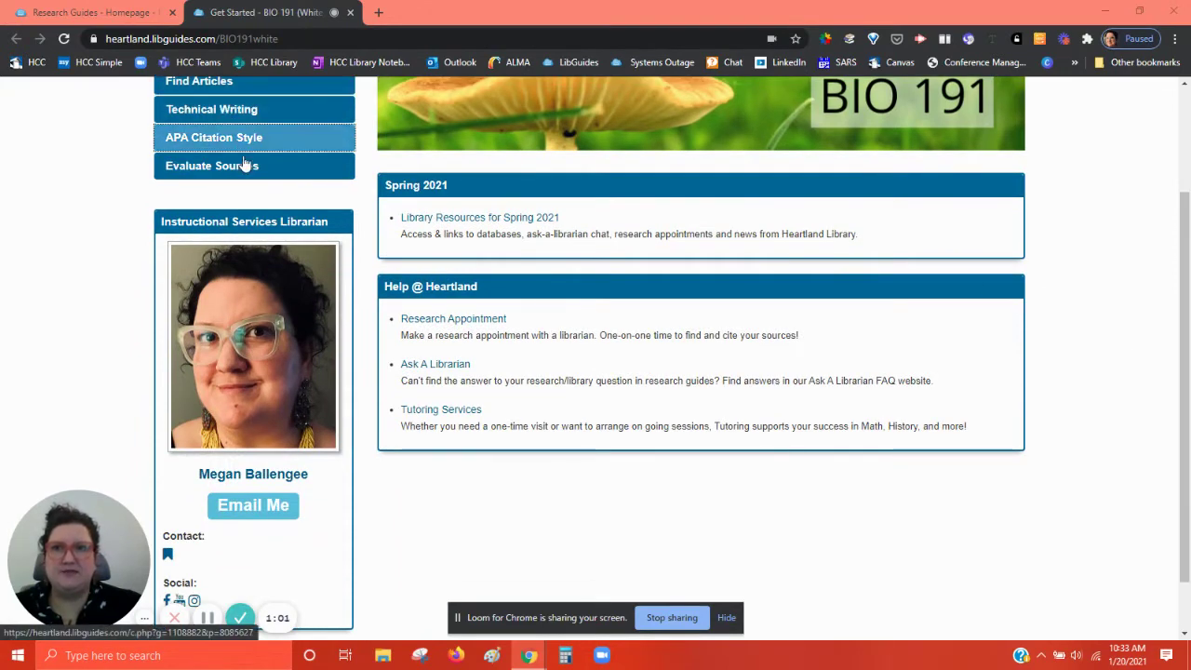
pyautogui.click(238, 121)
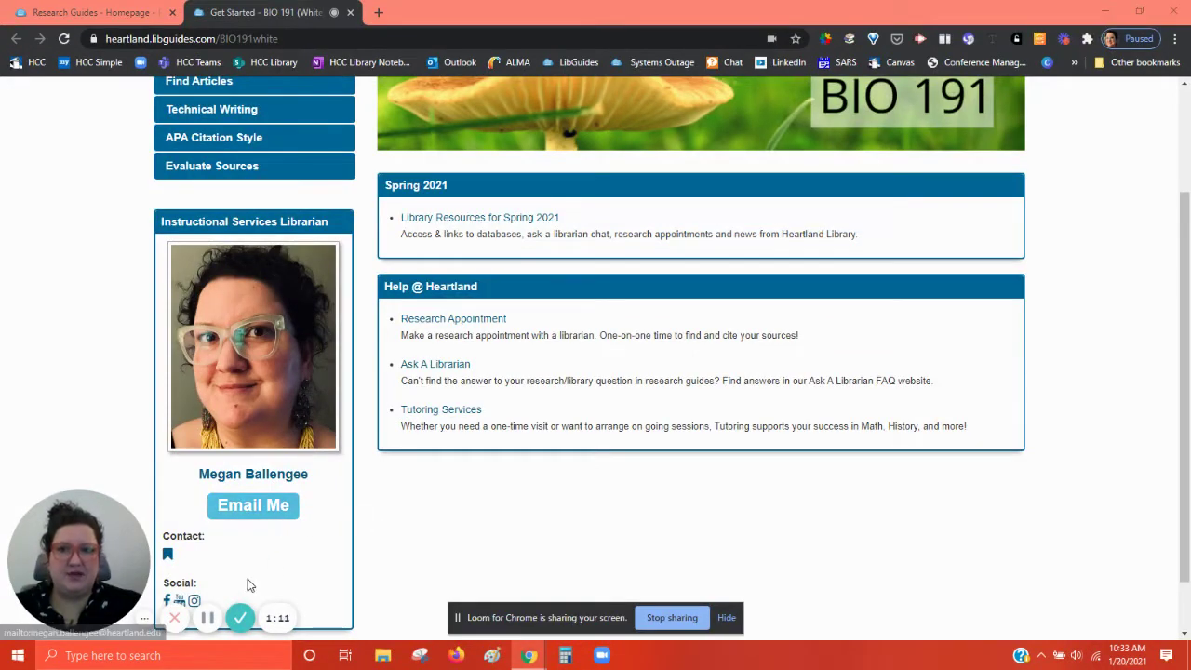
pyautogui.scroll(-1, 417, 502)
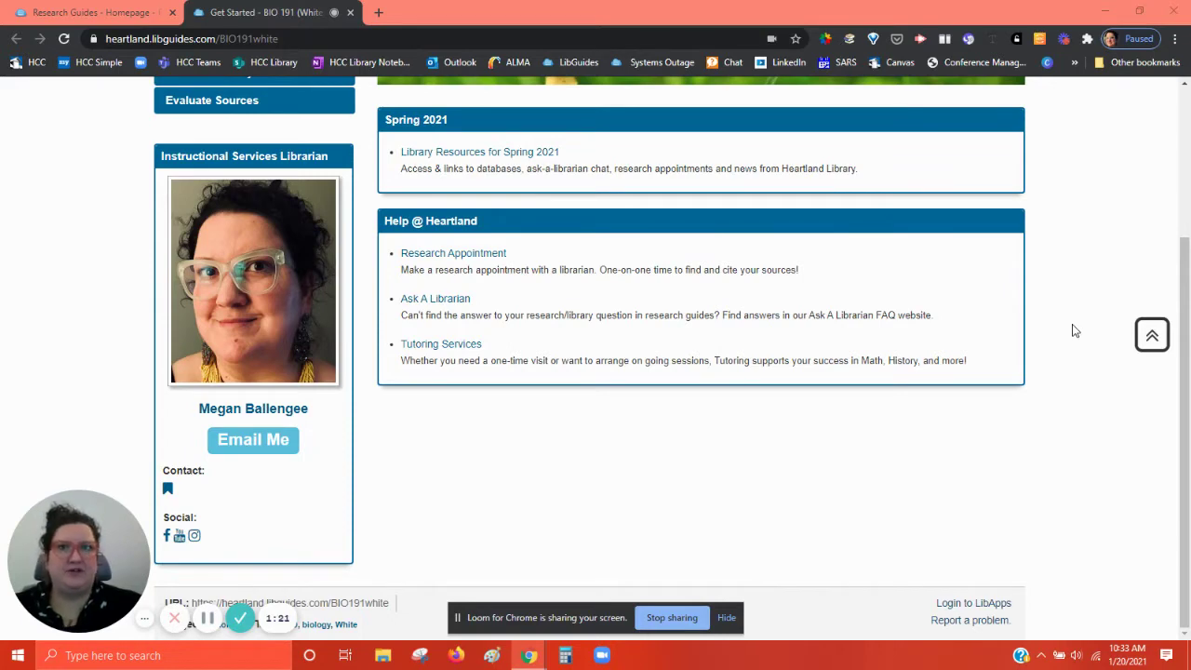
pyautogui.scroll(2, 1072, 330)
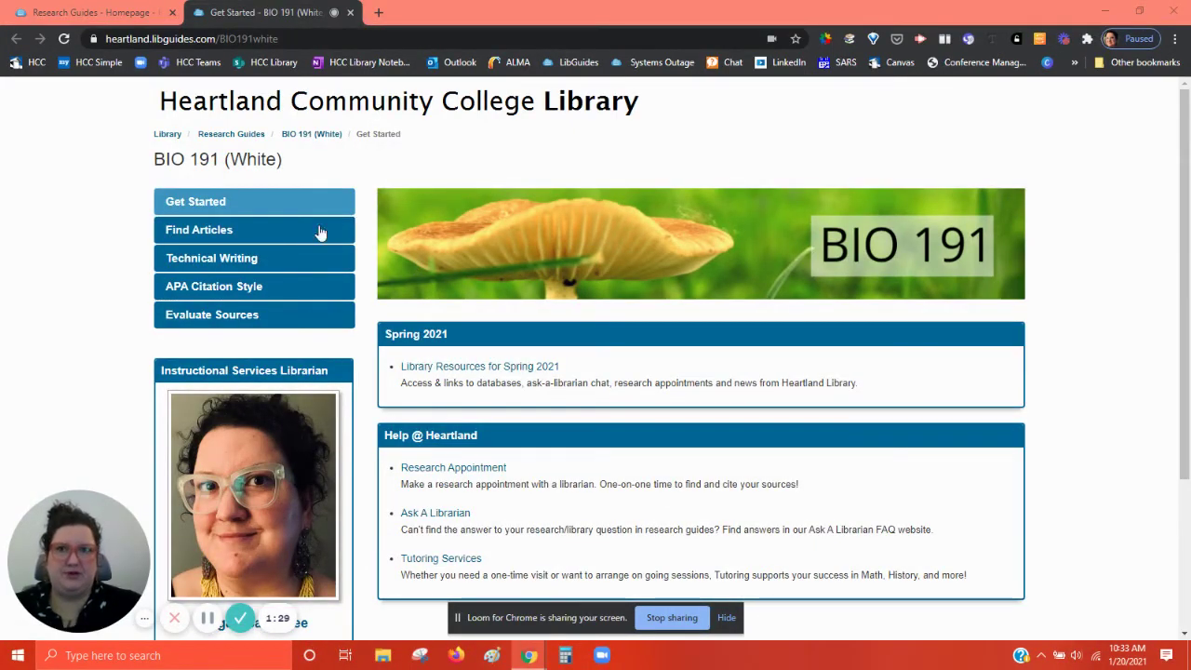
pyautogui.click(264, 236)
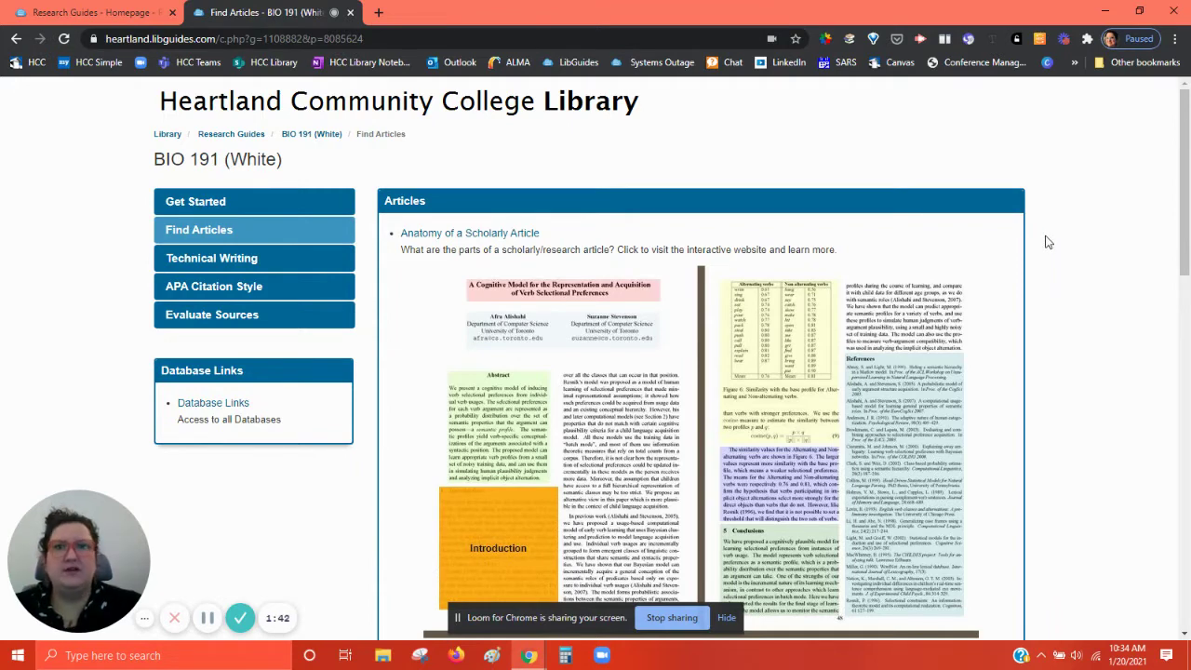
pyautogui.scroll(-1, 1048, 243)
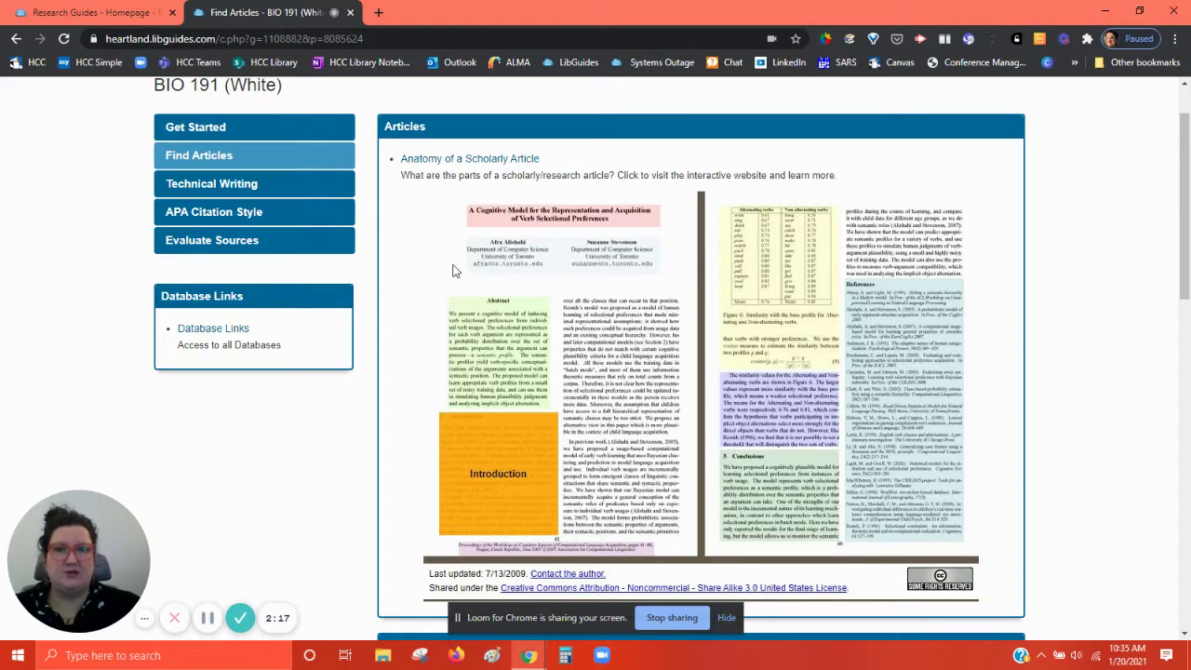
# Visit the guide's Technical Writing page, then its APA Citation Style page
pyautogui.click(275, 191)
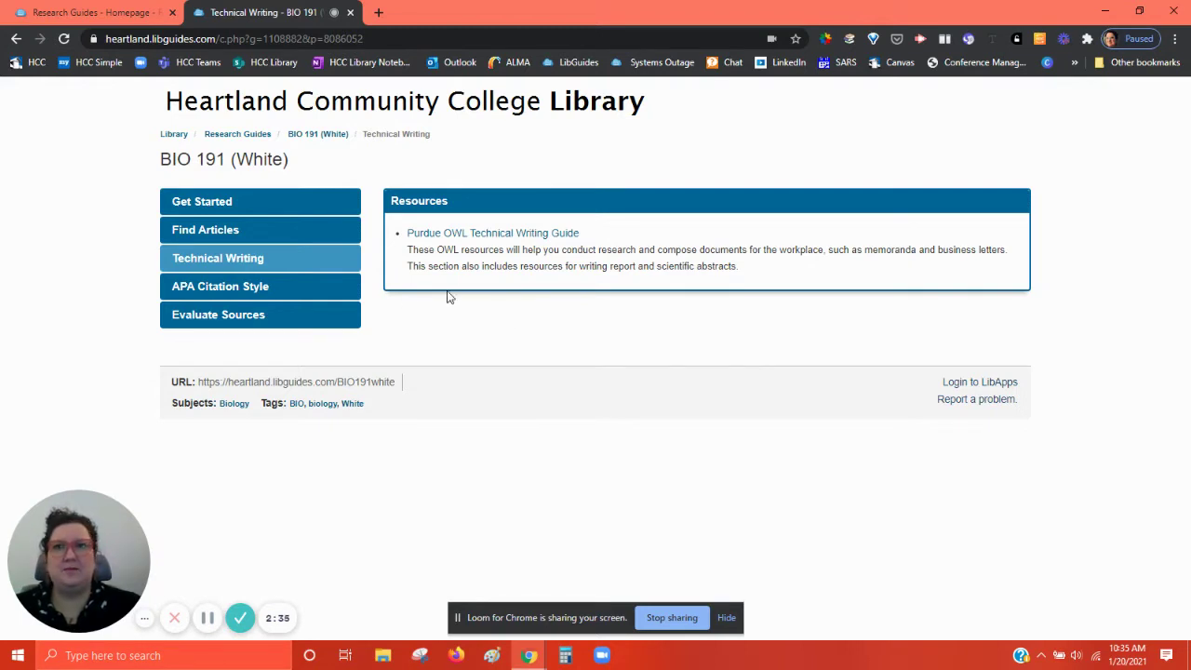
pyautogui.click(307, 290)
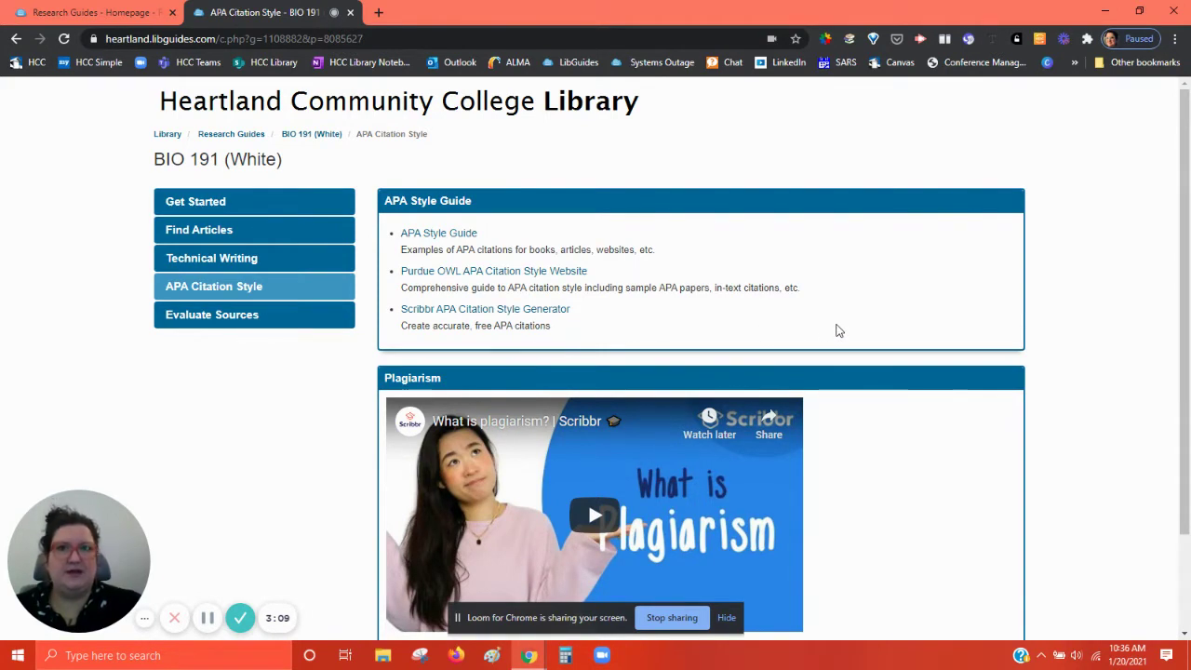
# Review the APA Citation Style page's APA Style Guide links and Plagiarism video box
pyautogui.scroll(-3, 837, 330)
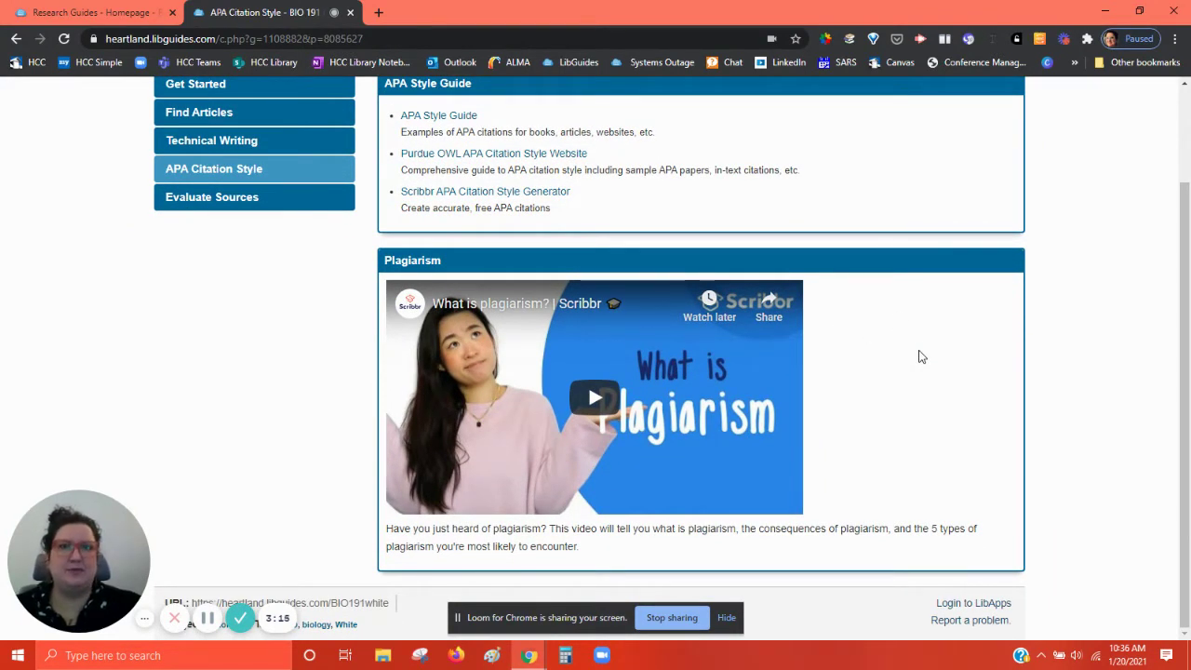
pyautogui.scroll(2, 921, 356)
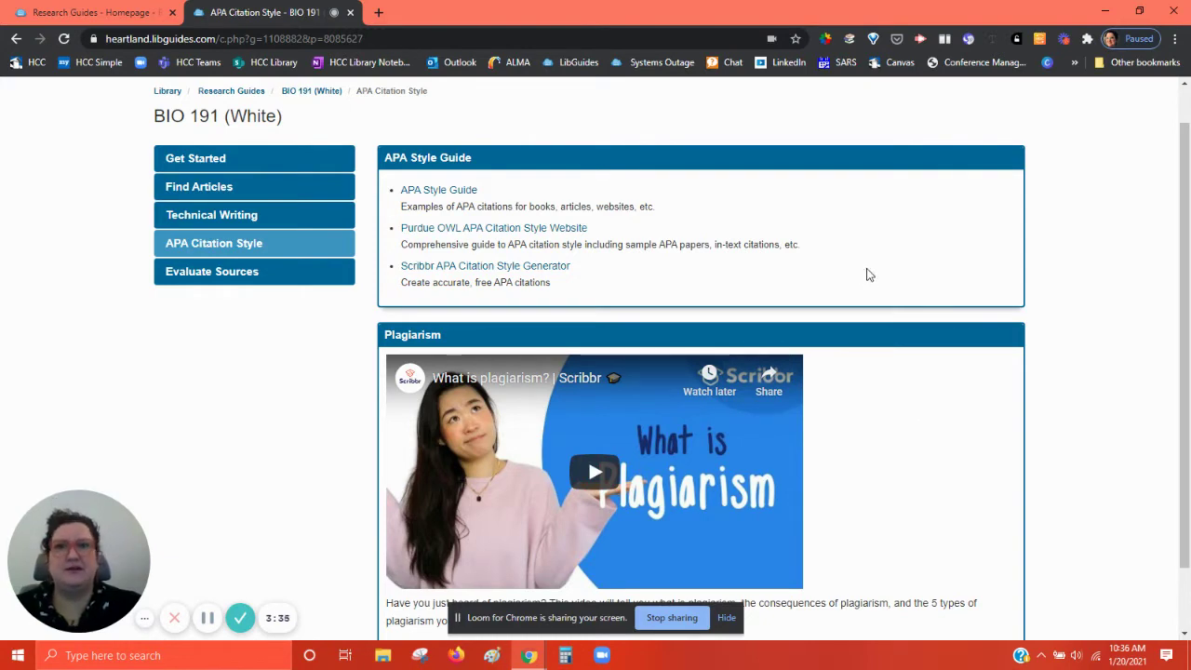
# Go to the Evaluate Sources page and review the CRAP Test and SIFT Method boxes
pyautogui.click(235, 286)
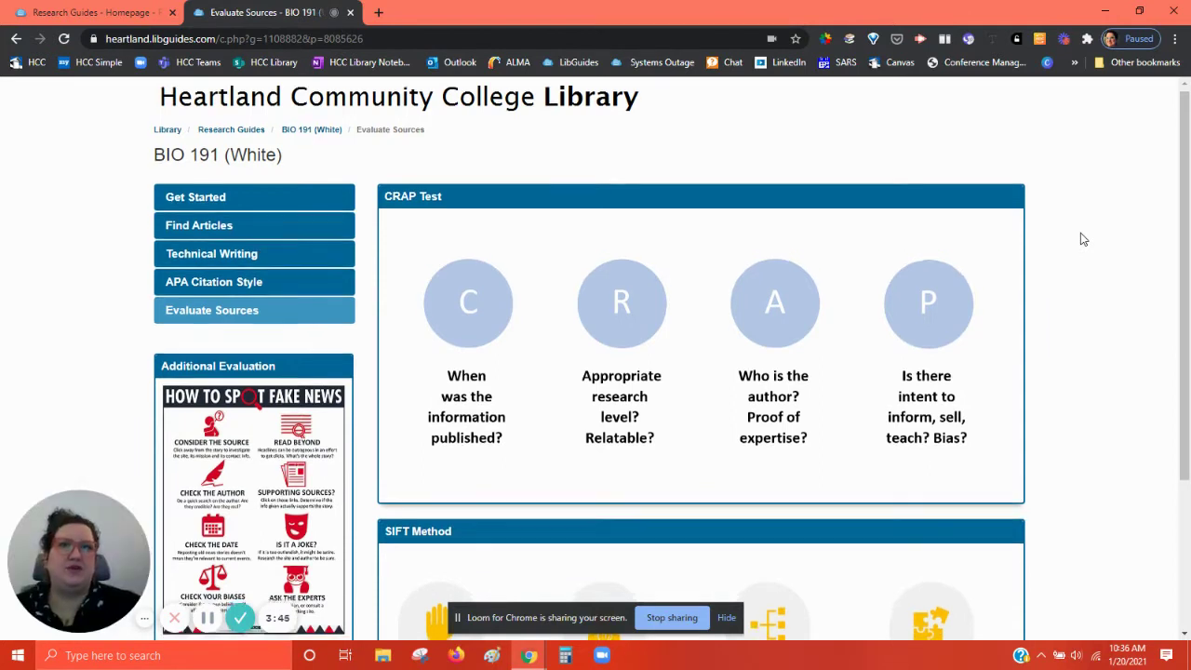
pyautogui.scroll(-1, 1082, 239)
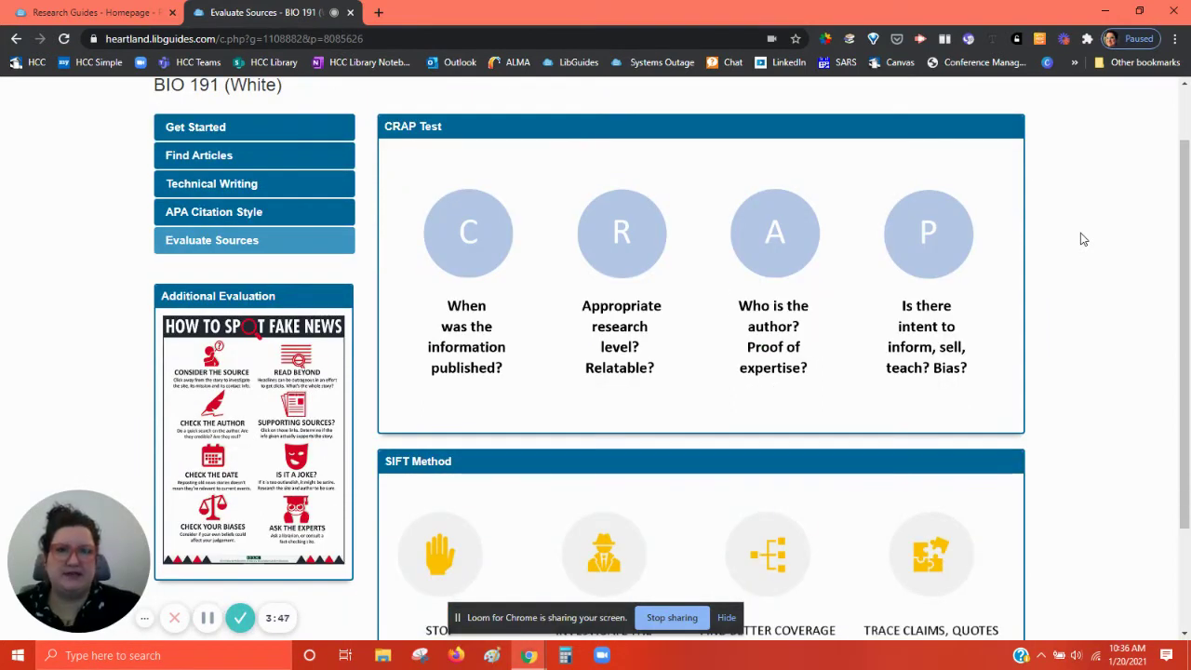
pyautogui.scroll(-1, 1082, 239)
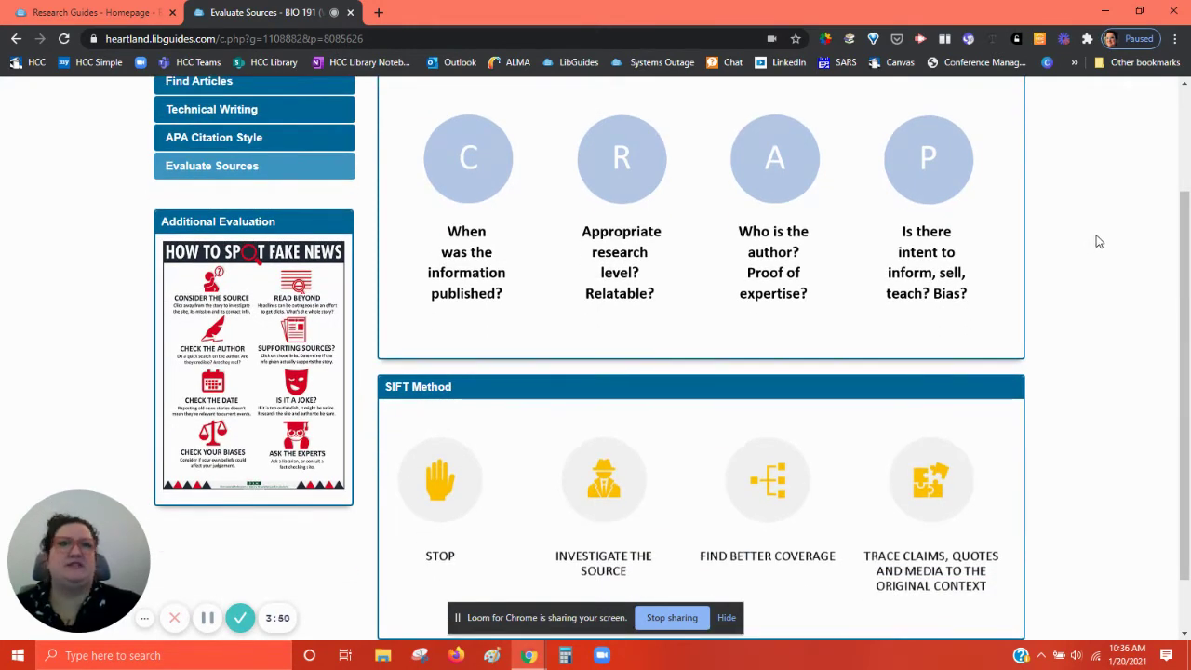
pyautogui.scroll(2, 1098, 241)
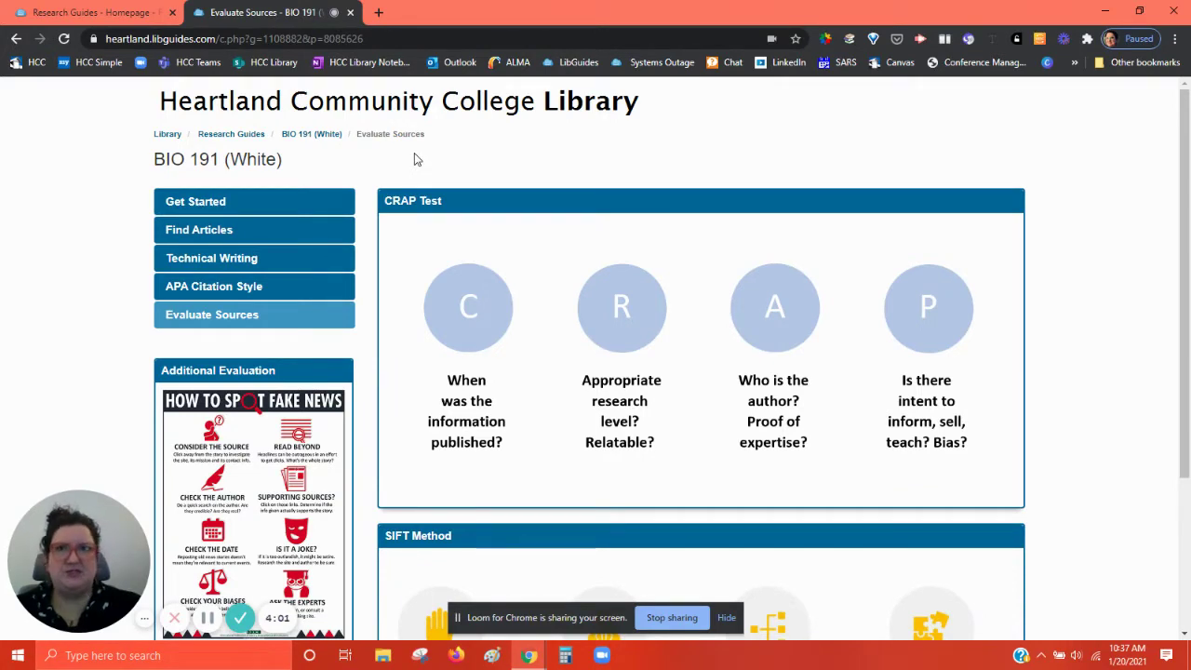
# Return to the Get Started page and view the Spring 2021 and Help @ Heartland links
pyautogui.click(254, 213)
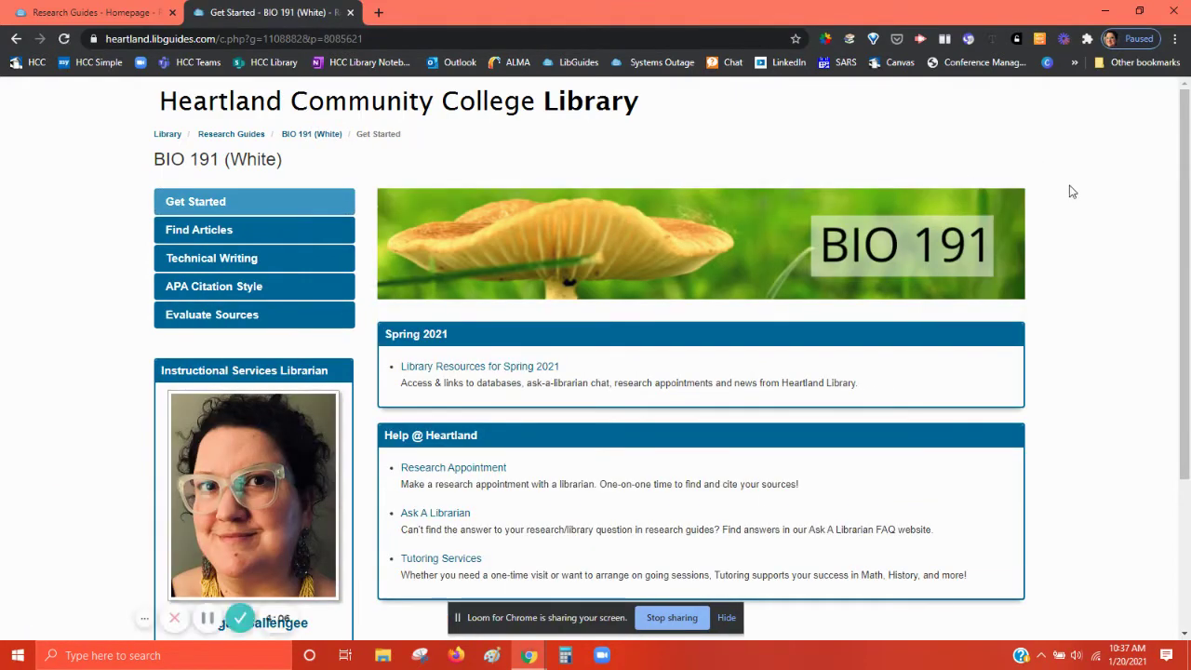
pyautogui.scroll(-1, 1070, 191)
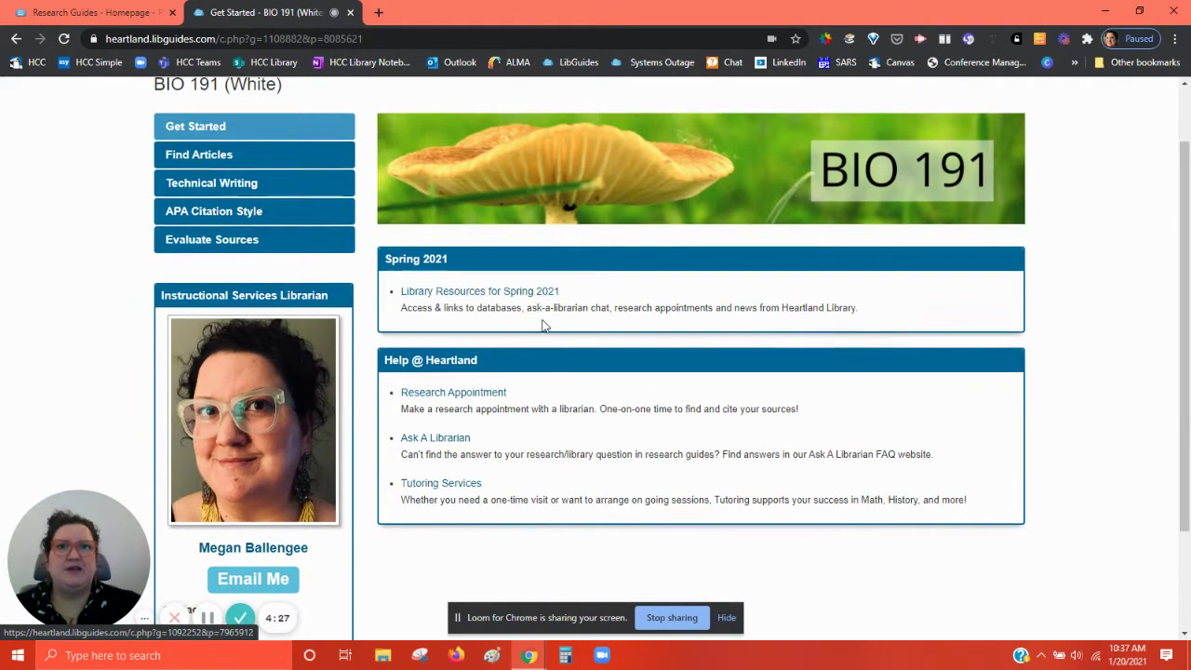
pyautogui.scroll(-1, 540, 321)
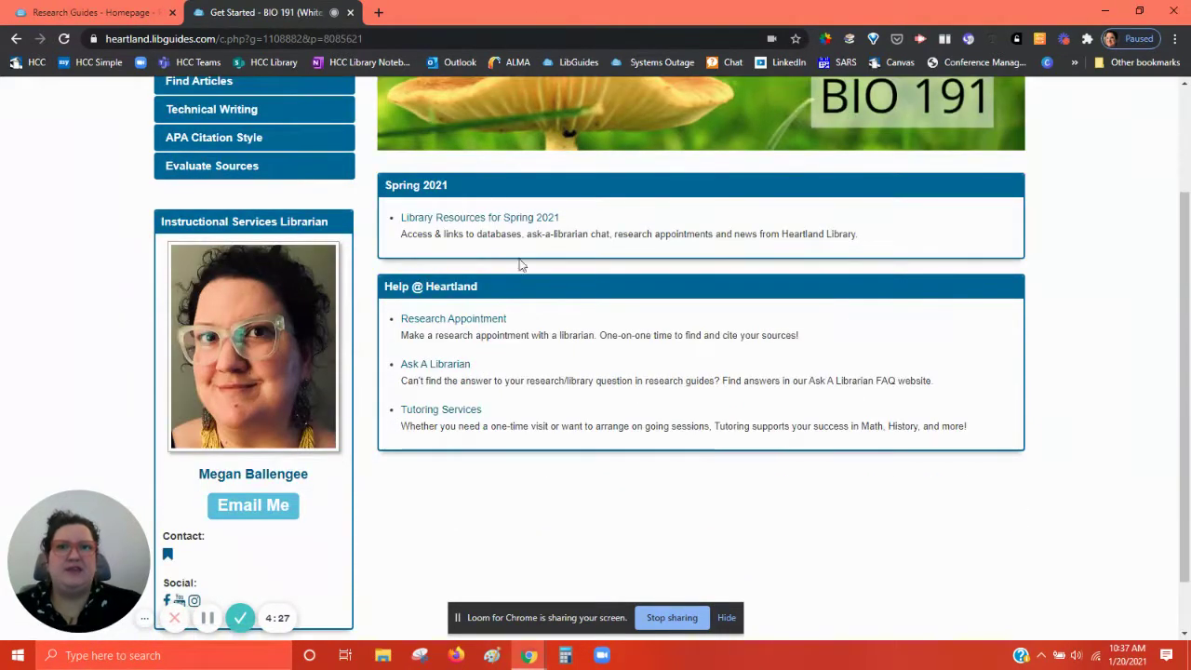
# Open the Library Resources for Spring 2021 guide from the Spring 2021 box
pyautogui.click(496, 217)
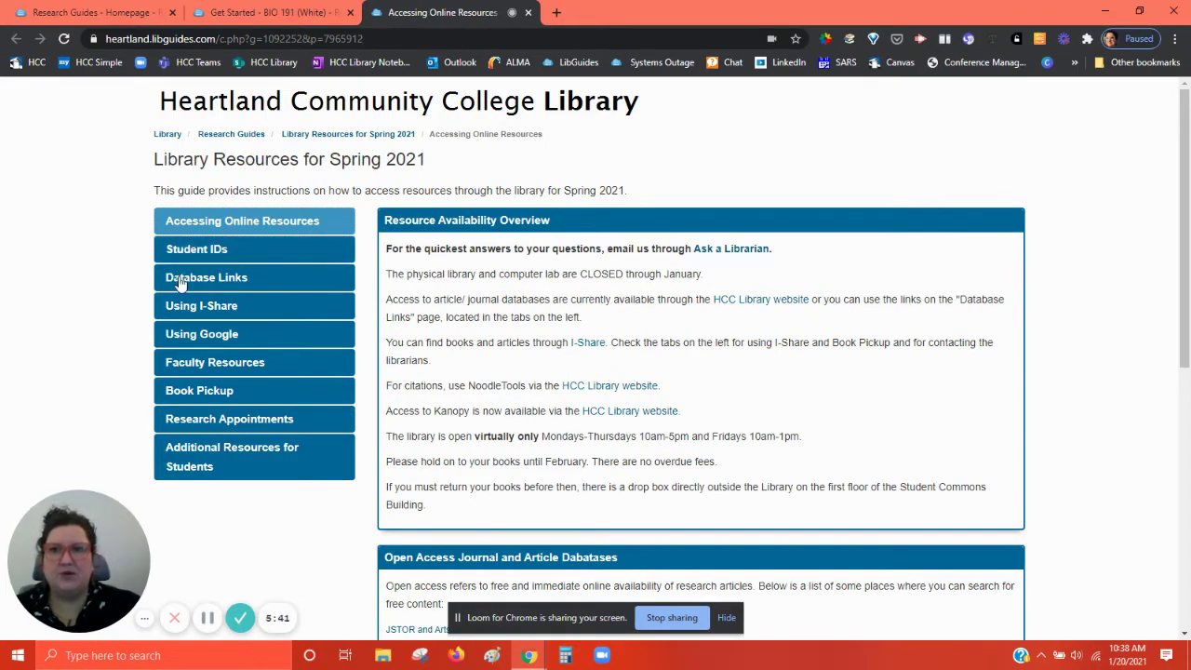
# Open Academic Search Complete in EBSCOhost from the guide's Database Links page
pyautogui.click(276, 291)
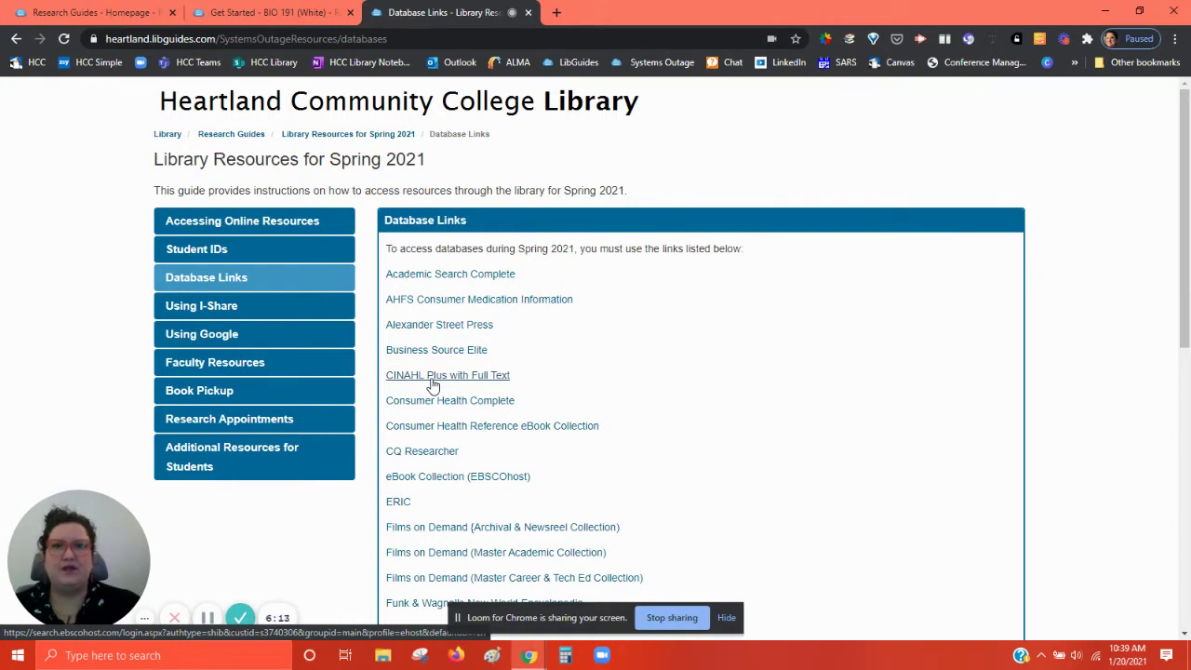
pyautogui.click(473, 283)
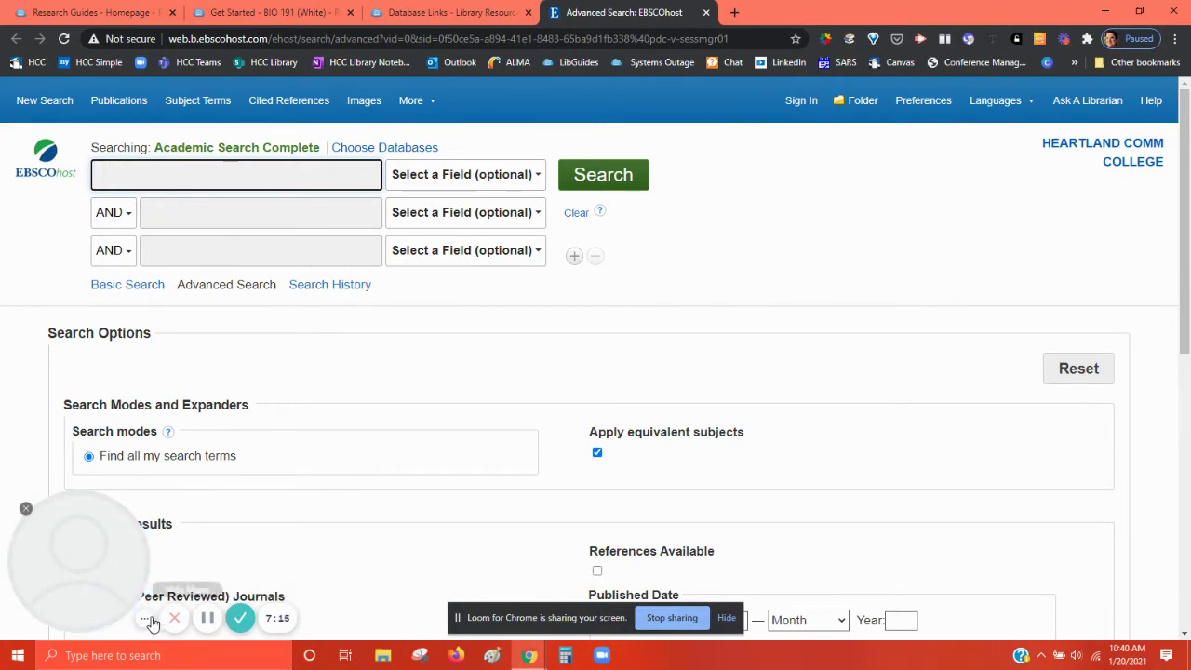
# Load the Academic Search Complete advanced search with Find all my search terms selected
pyautogui.click(207, 618)
pyautogui.click(115, 618)
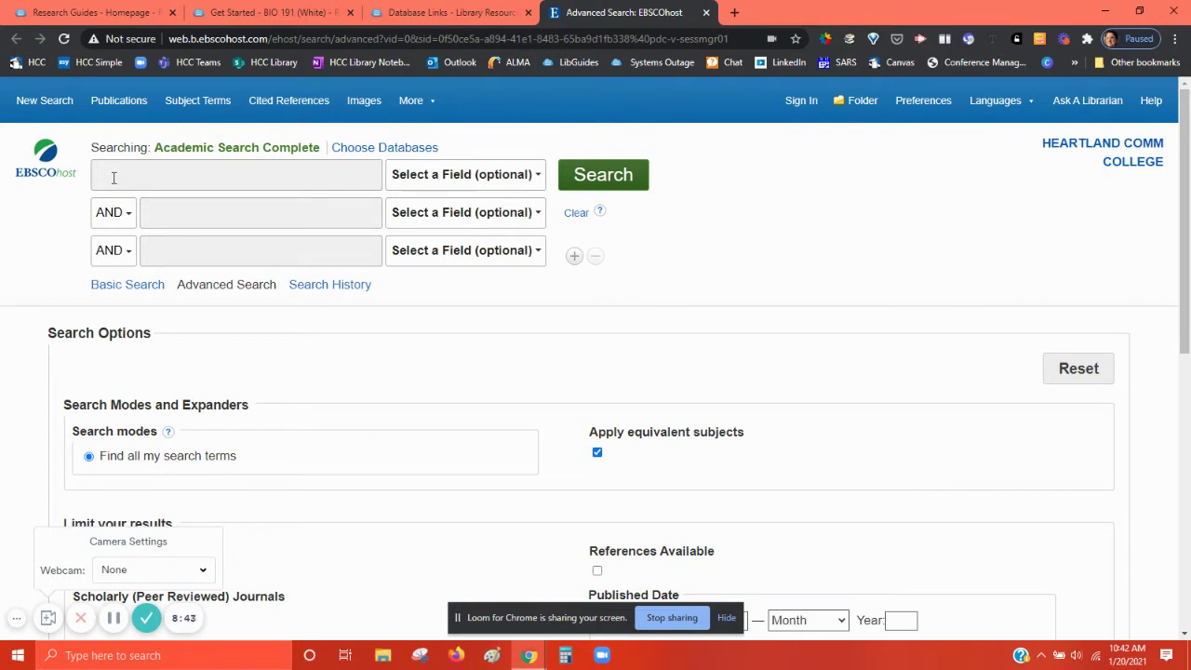
# Enter 'human microbiome' in the first search box using the autocomplete suggestion
pyautogui.click(114, 178)
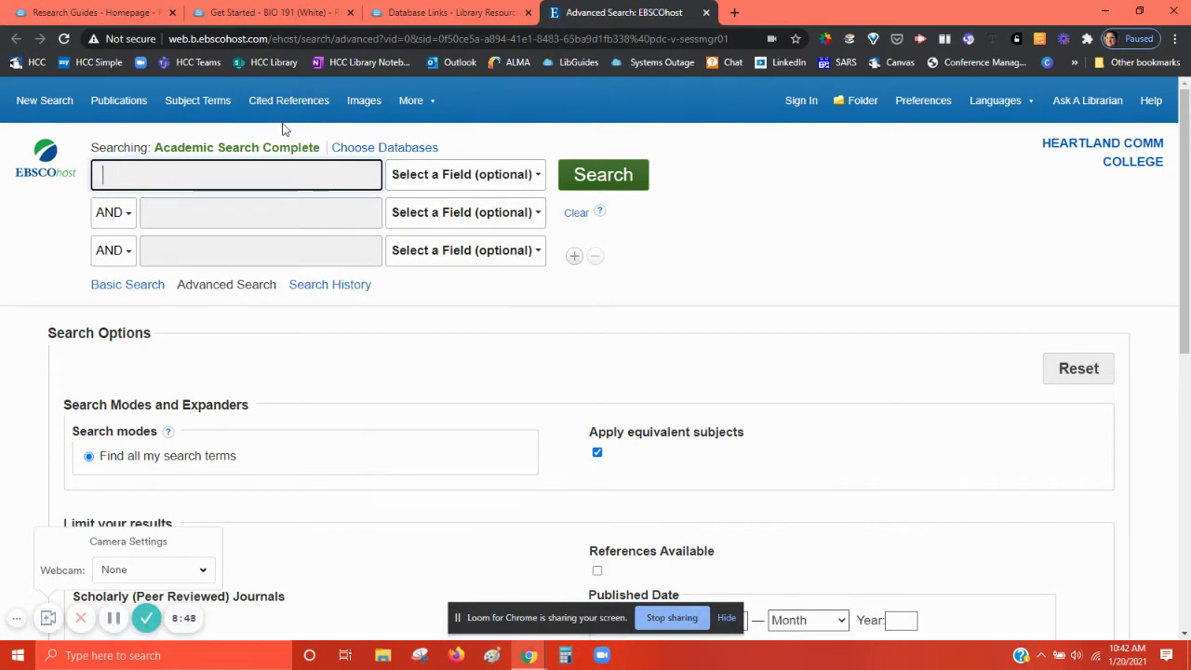
pyautogui.write('human ')
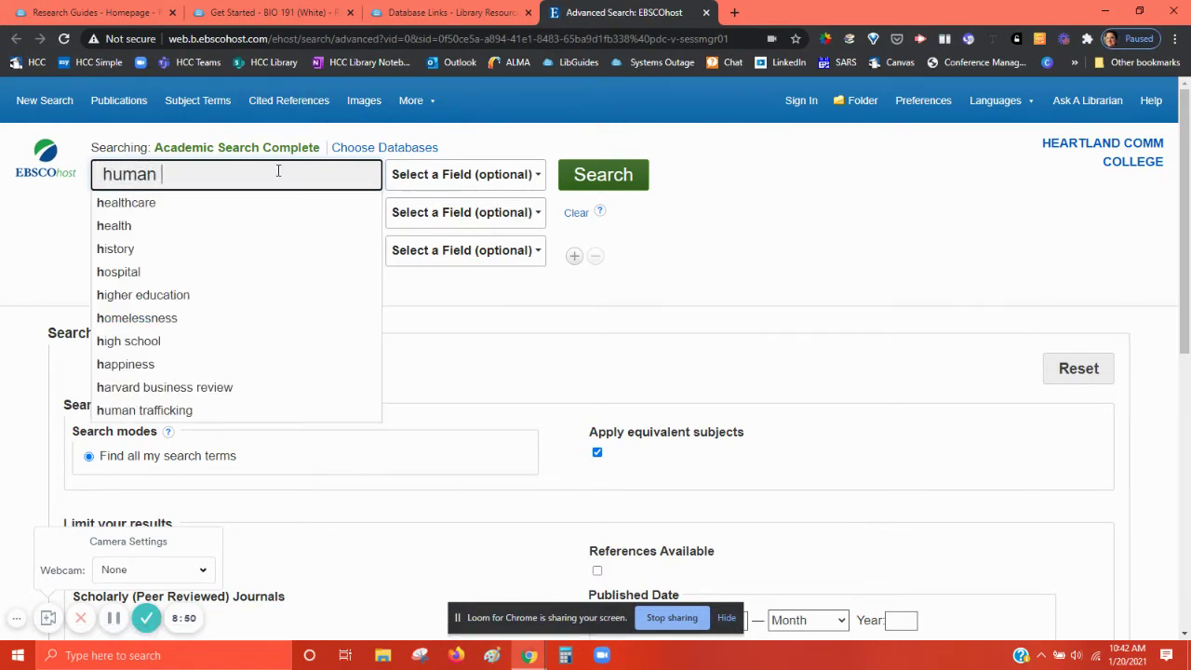
pyautogui.write('micro')
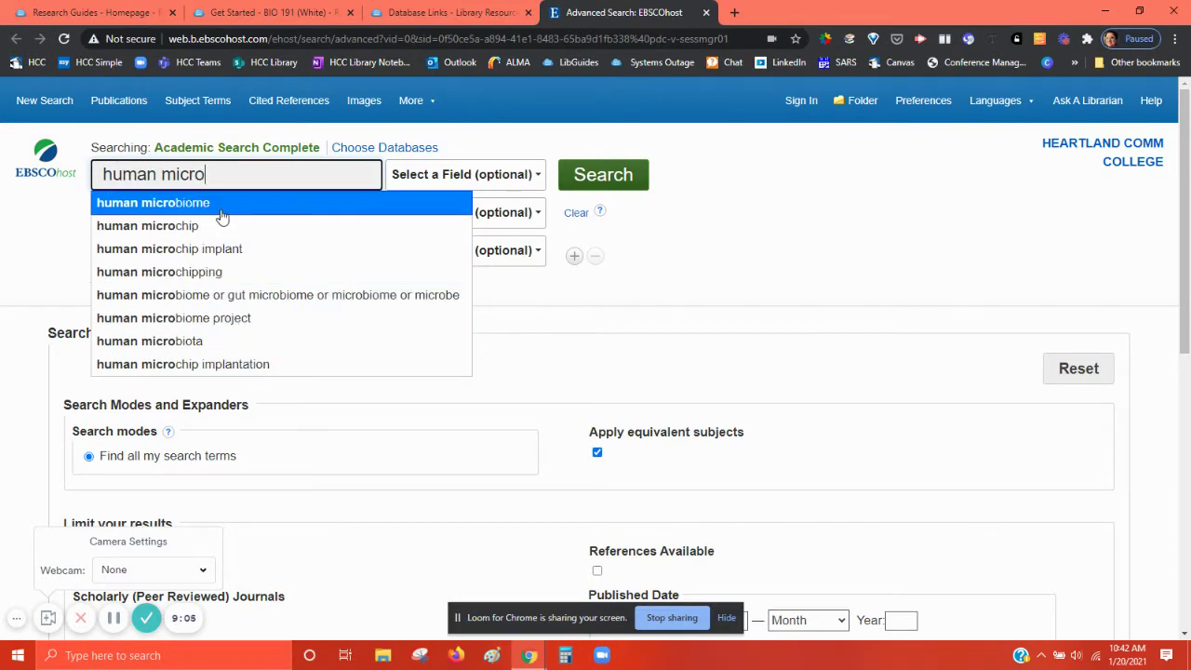
pyautogui.click(138, 214)
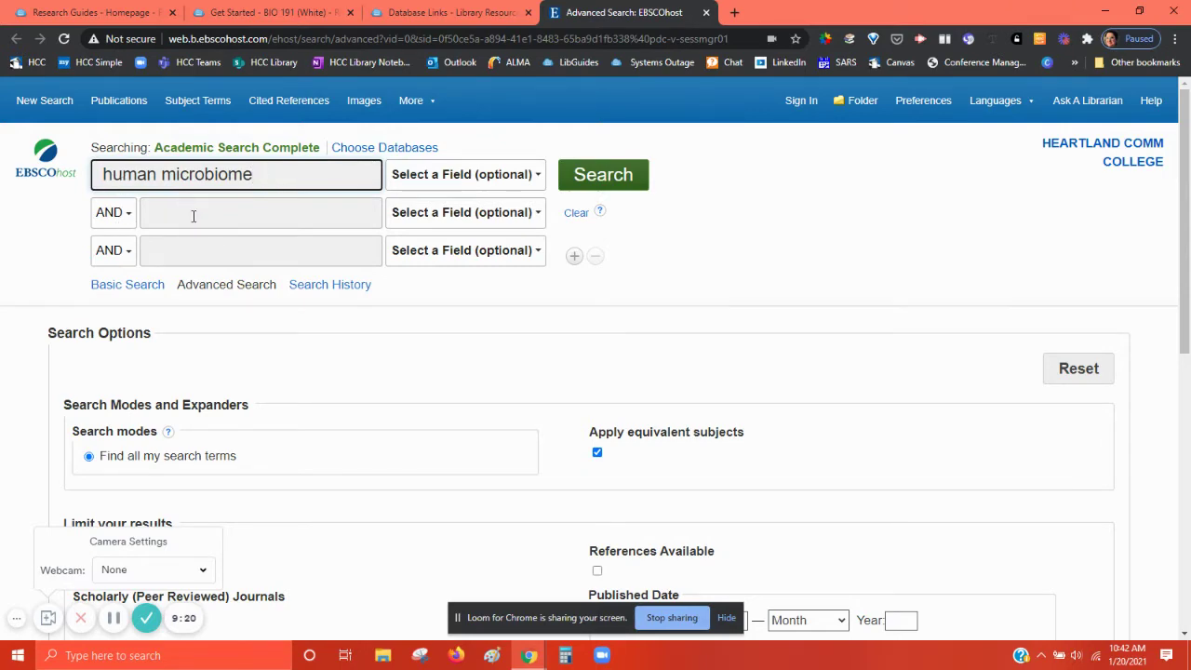
# Add 'mood disorders' as the second term and search, returning 29 articles
pyautogui.click(193, 216)
pyautogui.write('mood')
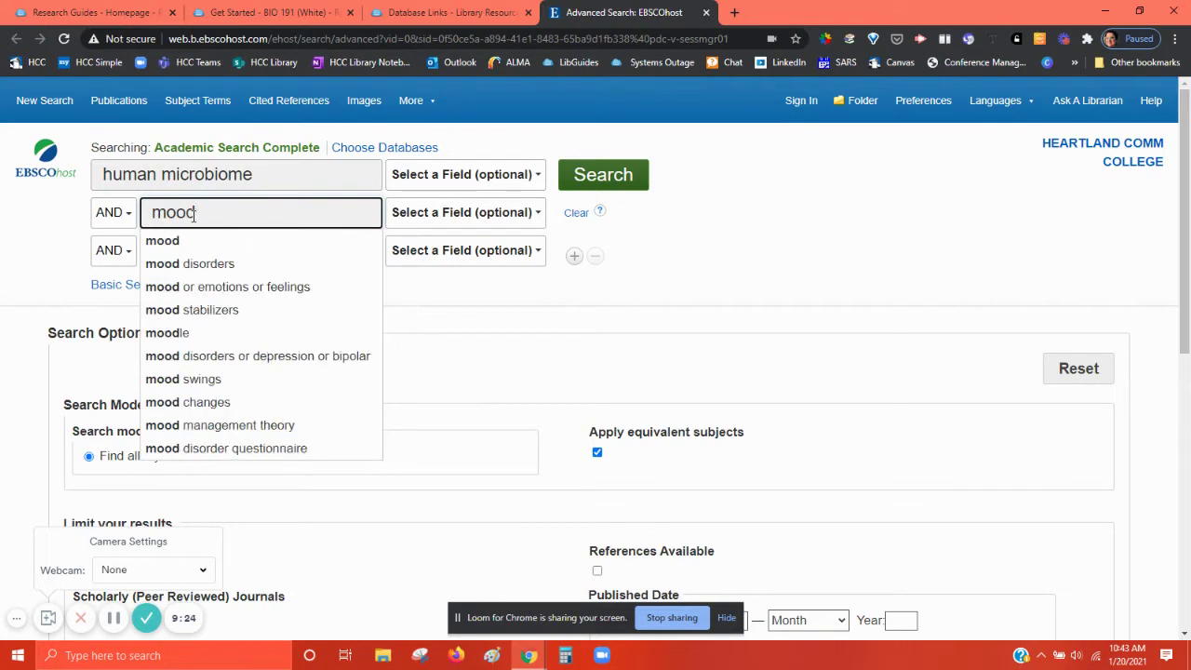
pyautogui.click(201, 263)
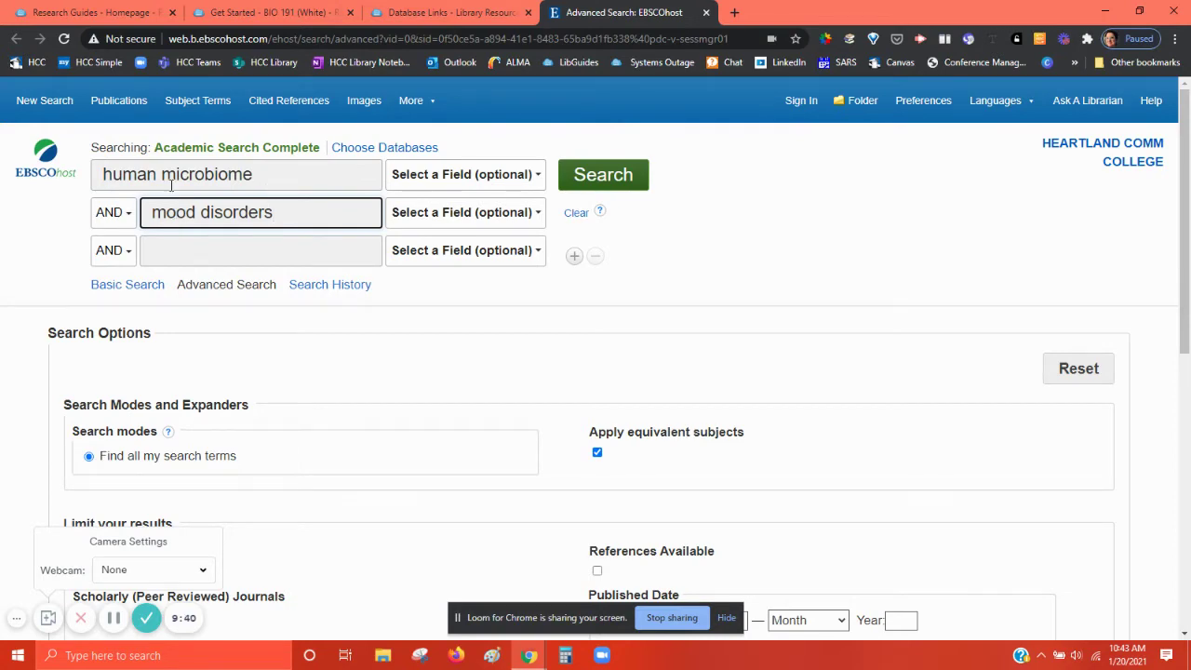
pyautogui.click(583, 189)
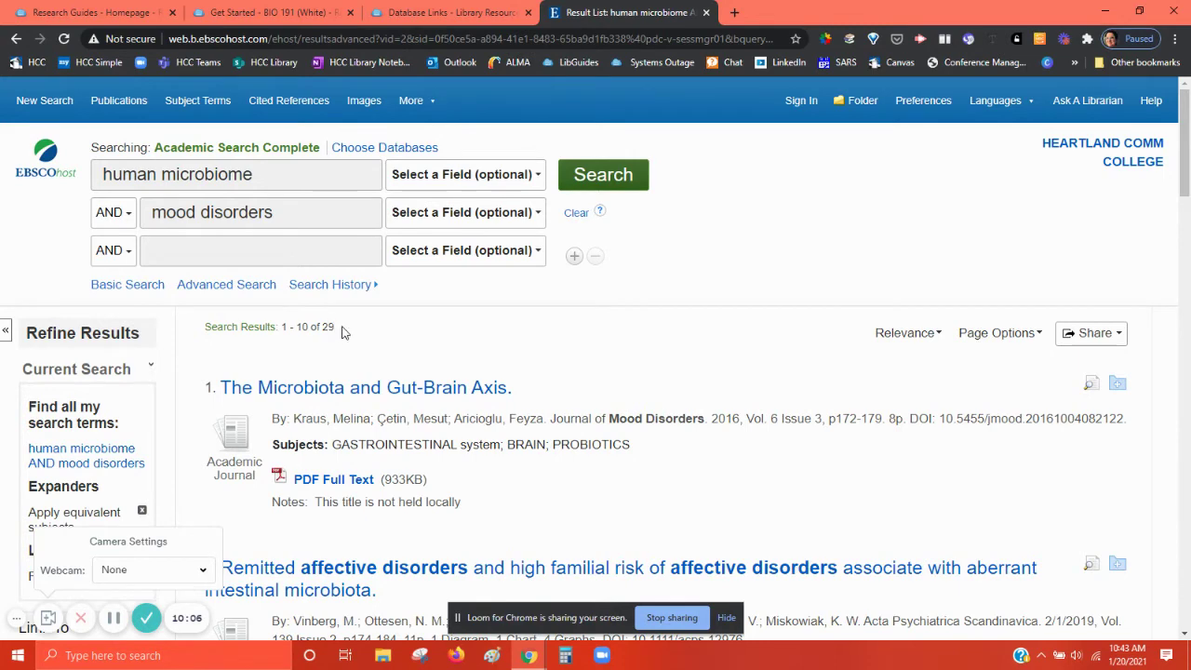
# Place the cursor in the 'human microbiome' search box to bring up its autocomplete suggestions
pyautogui.click(292, 175)
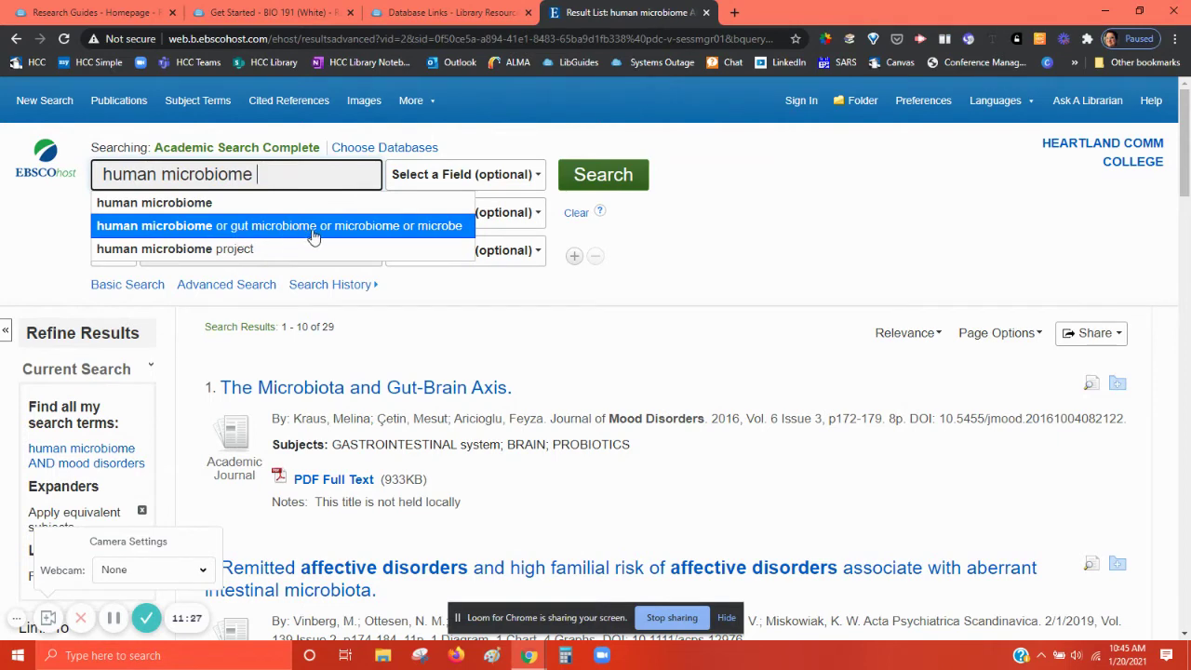
# Change the first term to 'human microbiome or gut microbiome or microbiome or microbe' and submit
pyautogui.click(436, 234)
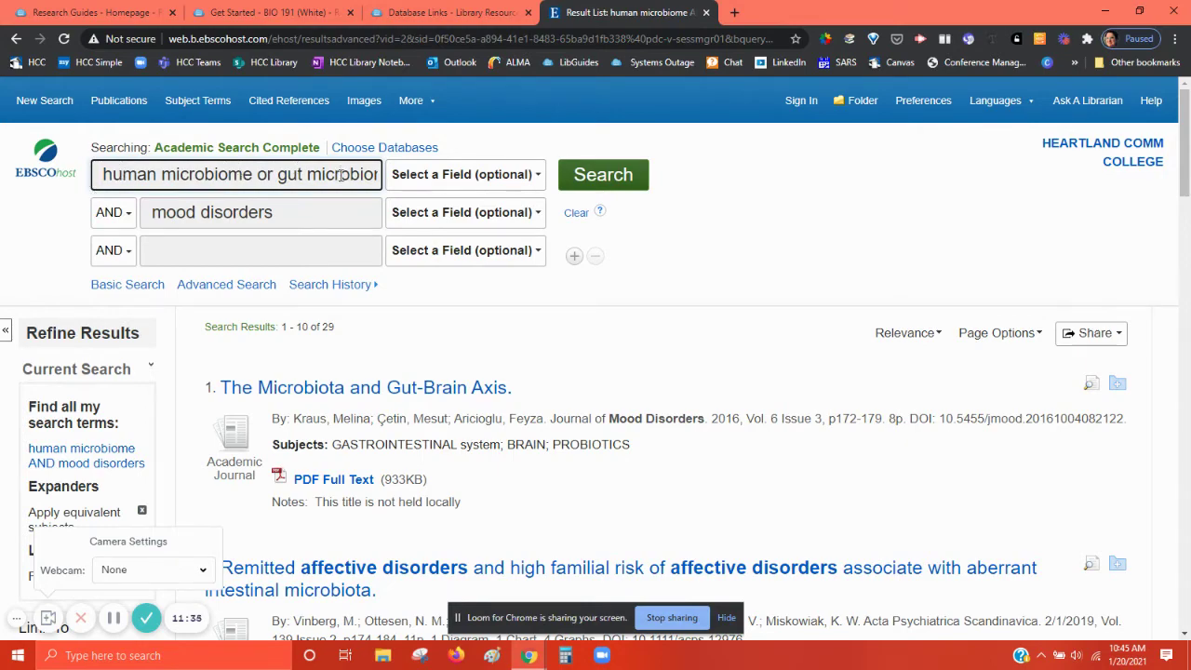
pyautogui.write('or microbiome')
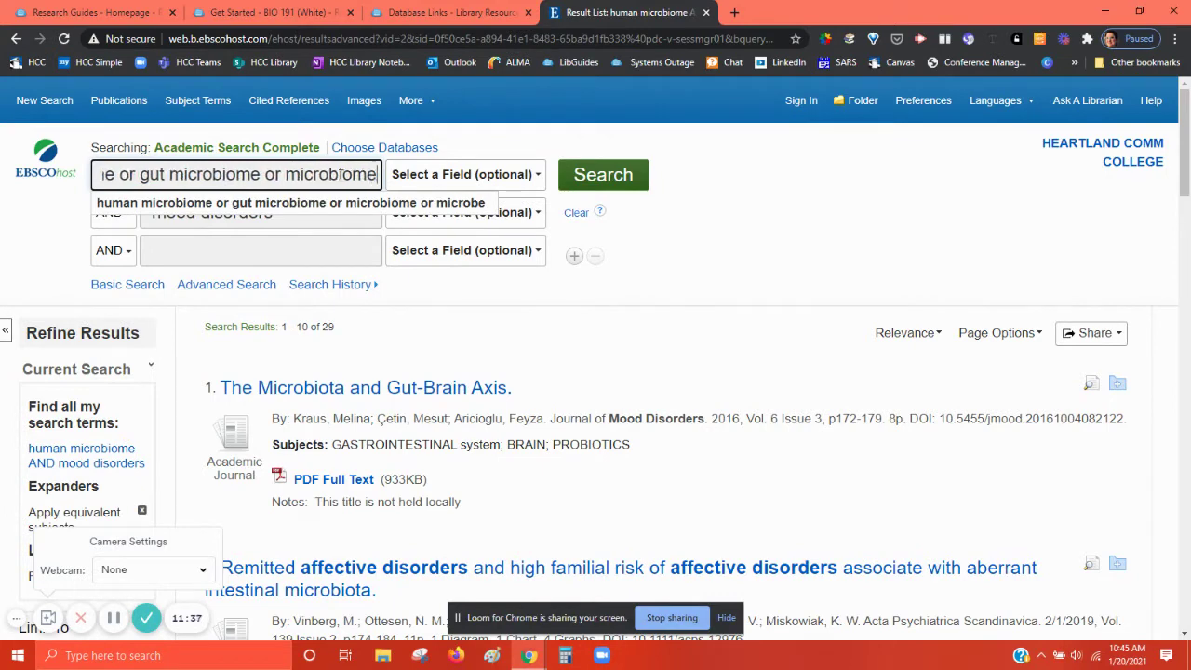
pyautogui.write(' o')
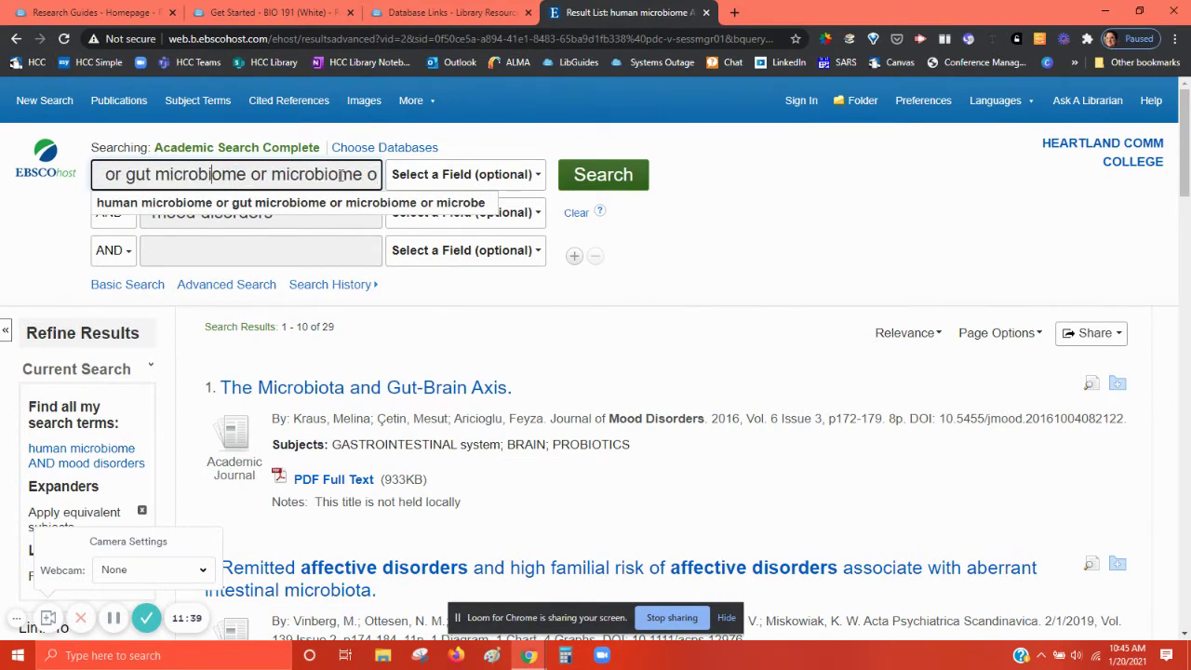
pyautogui.press('Left')
pyautogui.press('Left')
pyautogui.press('Left')
pyautogui.press('Left')
pyautogui.press('Left')
pyautogui.press('Left')
pyautogui.press('Left')
pyautogui.press('Left')
pyautogui.press('Left')
pyautogui.press('Left')
pyautogui.press('Left')
pyautogui.press('Left')
pyautogui.press('Left')
pyautogui.press('Left')
pyautogui.press('Left')
pyautogui.press('Left')
pyautogui.press('Left')
pyautogui.press('Left')
pyautogui.press('Left')
pyautogui.press('Left')
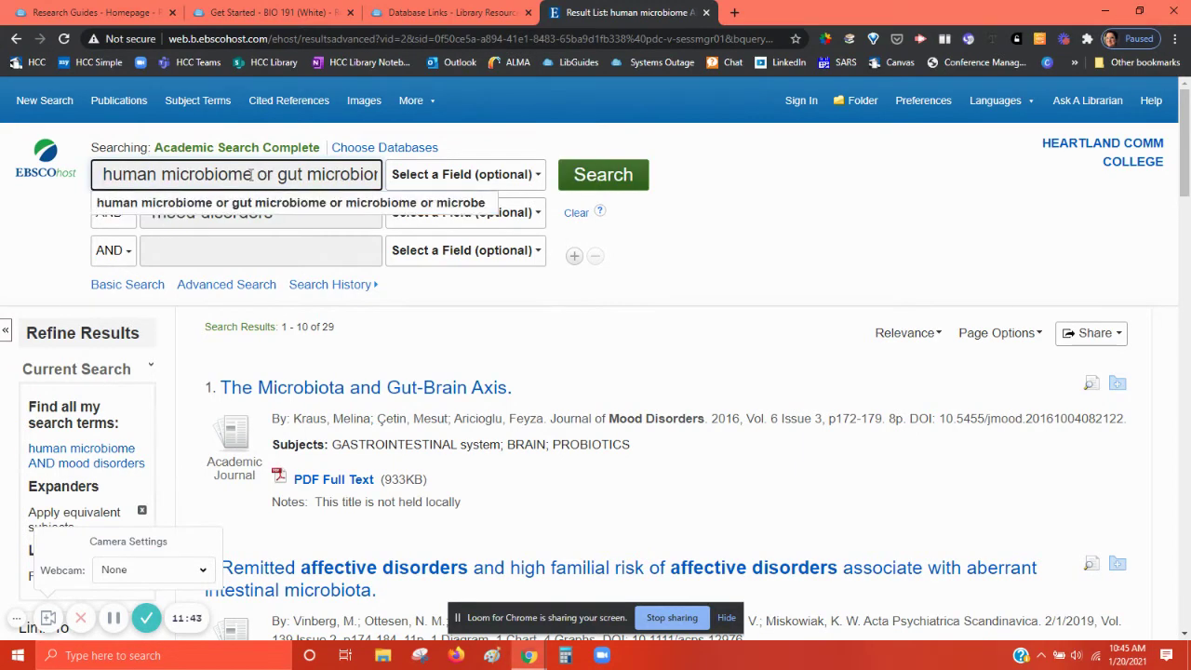
pyautogui.press('Return')
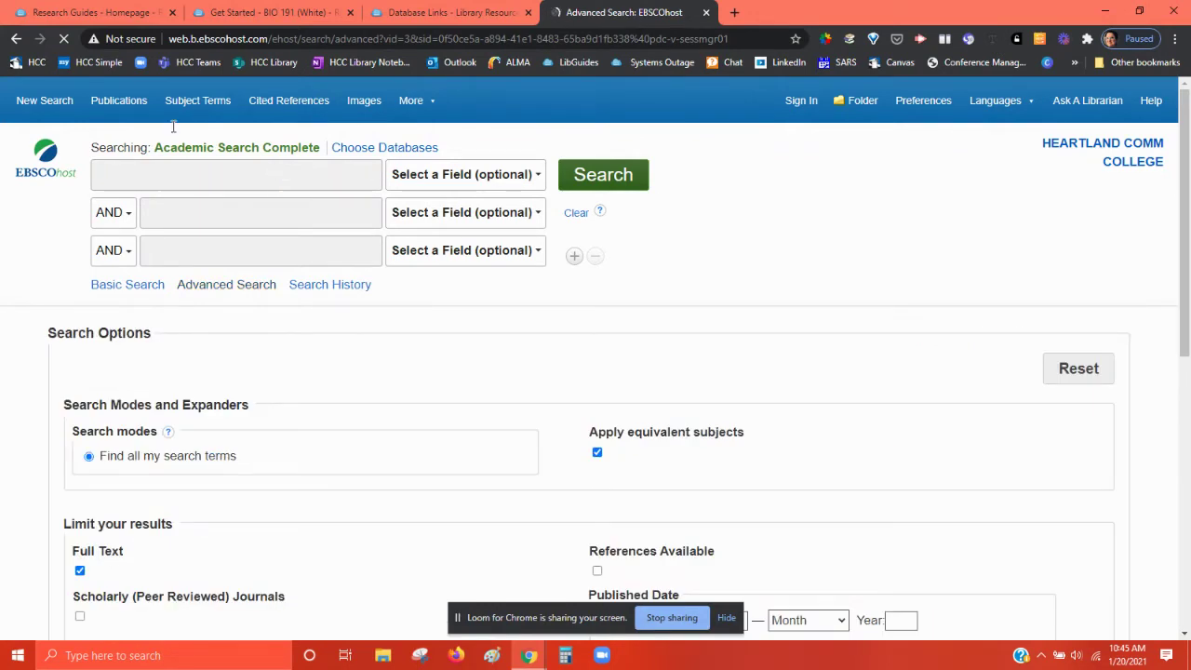
# Go back to the 29-result list and show suggestions for the 'mood disorders' term
pyautogui.click(15, 40)
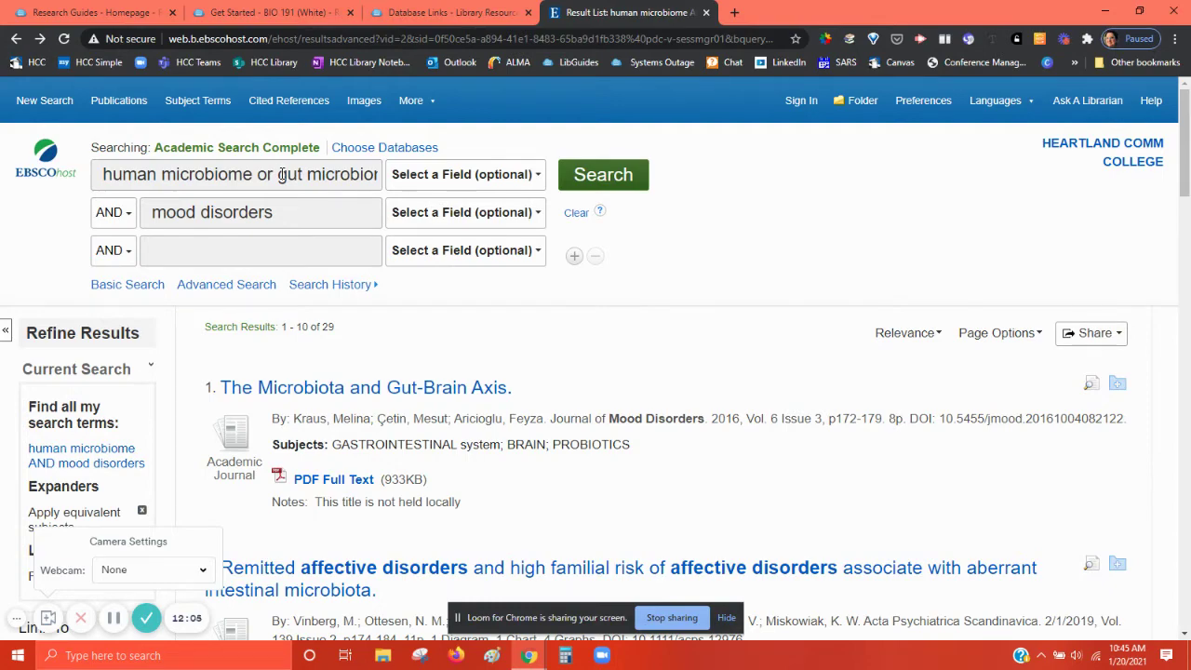
pyautogui.click(311, 212)
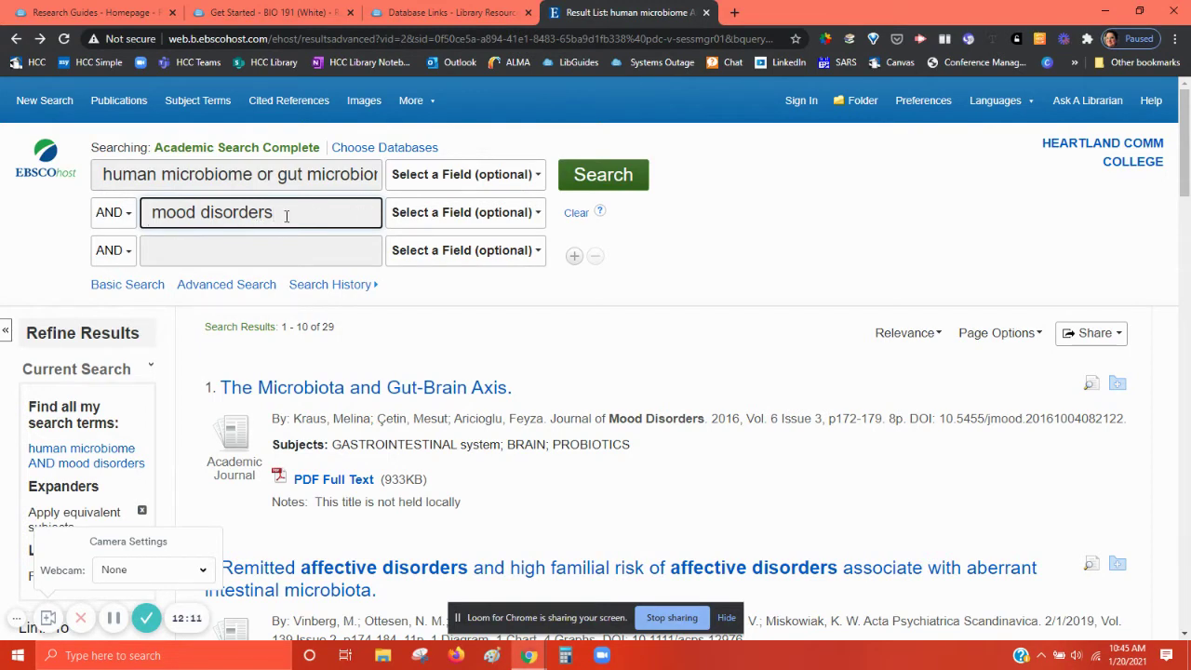
pyautogui.click(298, 210)
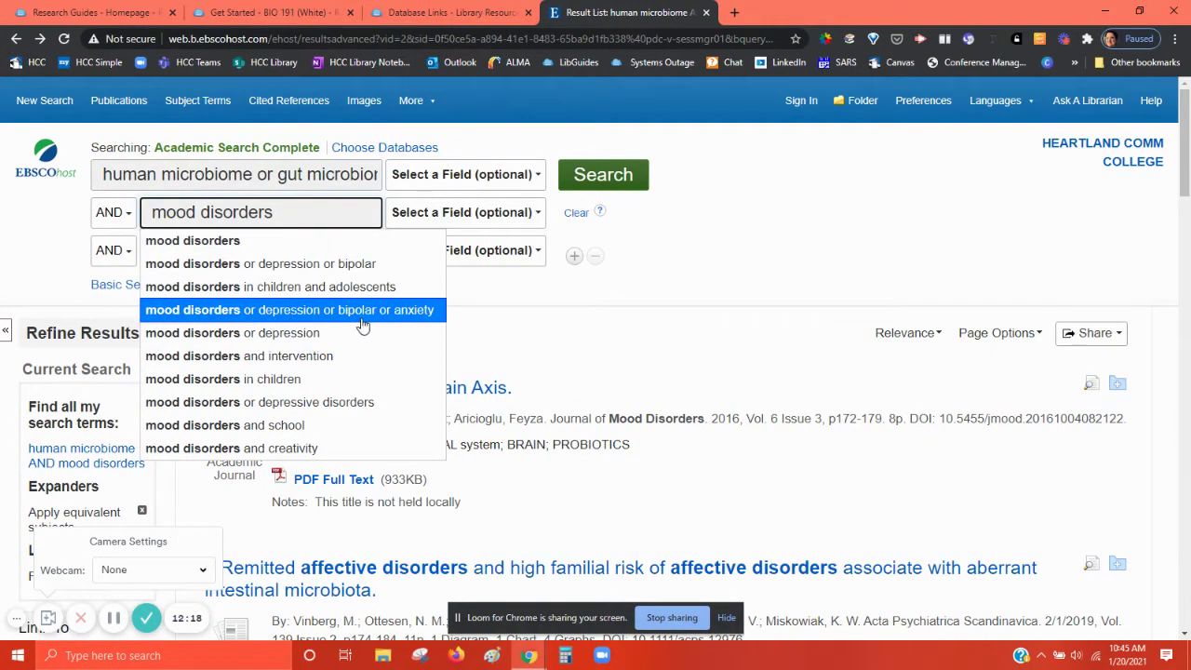
# Change the second term to 'mood disorders or depression or bipolar or anxiety' and rerun the search
pyautogui.click(419, 312)
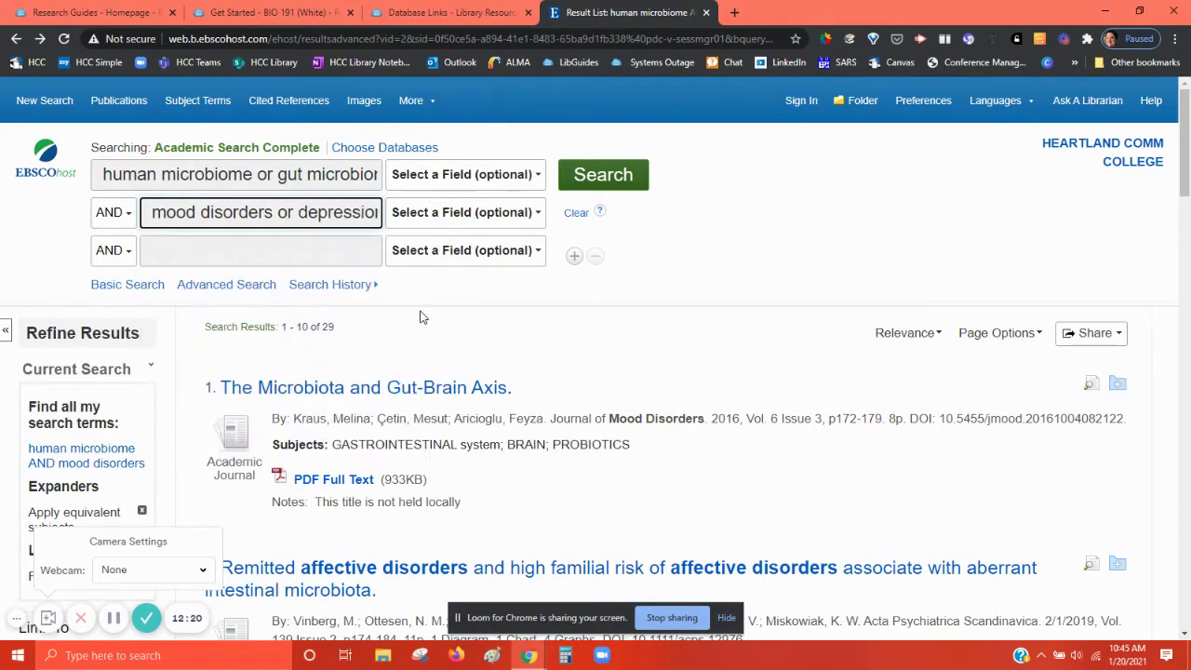
pyautogui.click(319, 214)
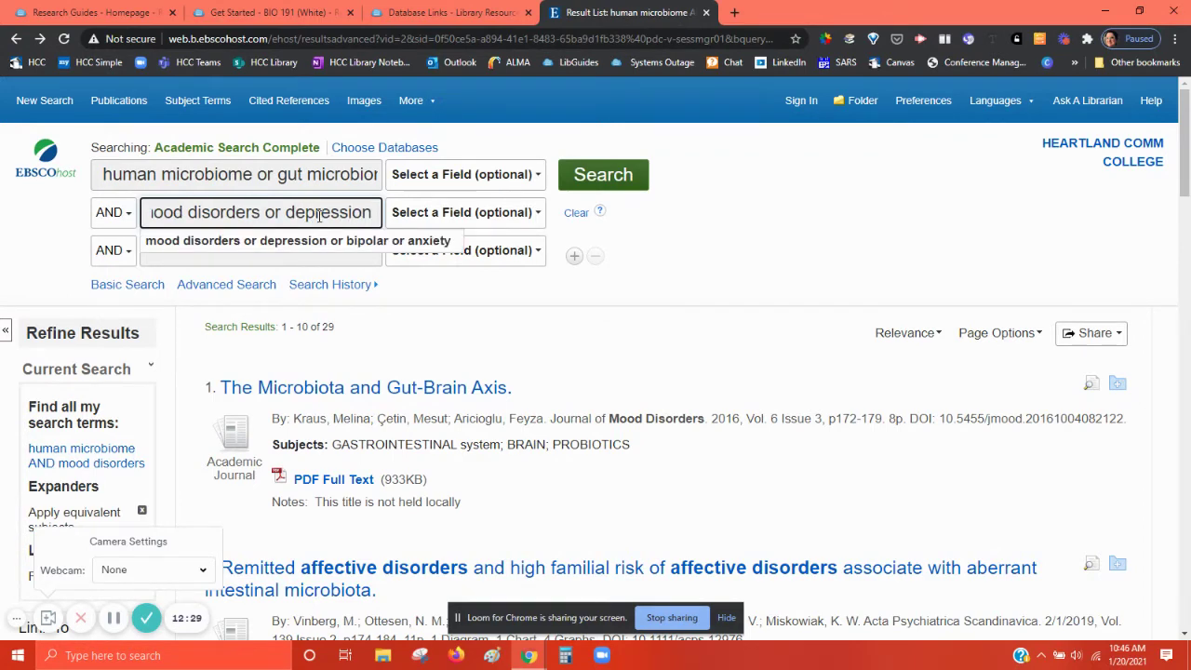
pyautogui.write('or')
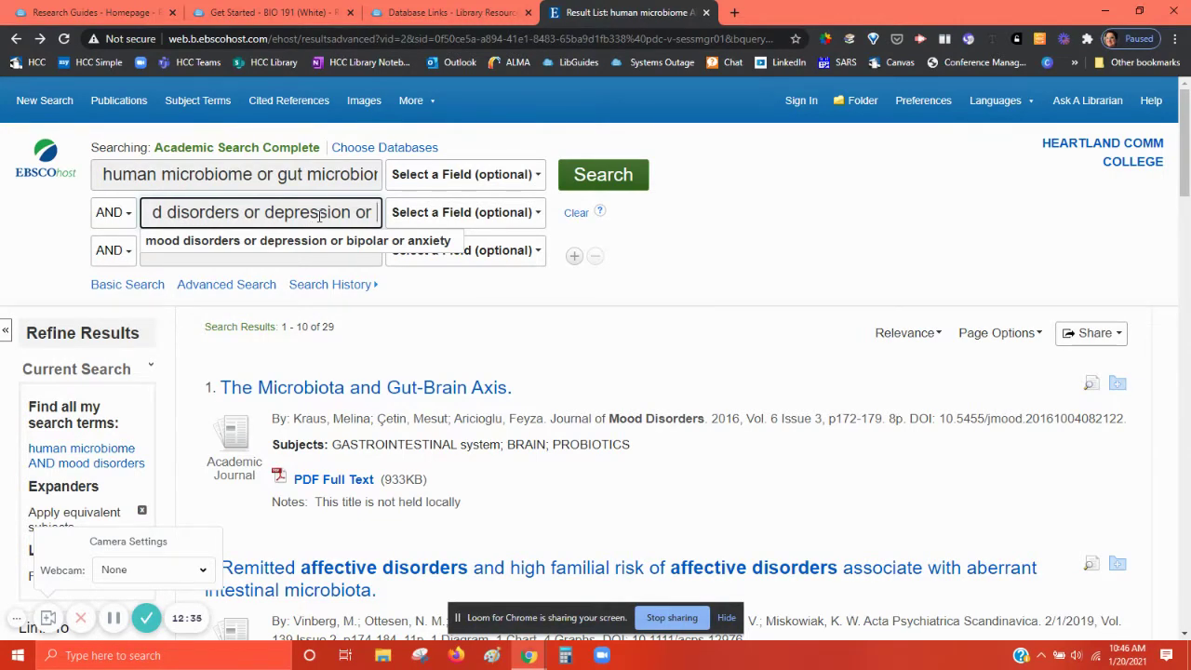
pyautogui.click(601, 182)
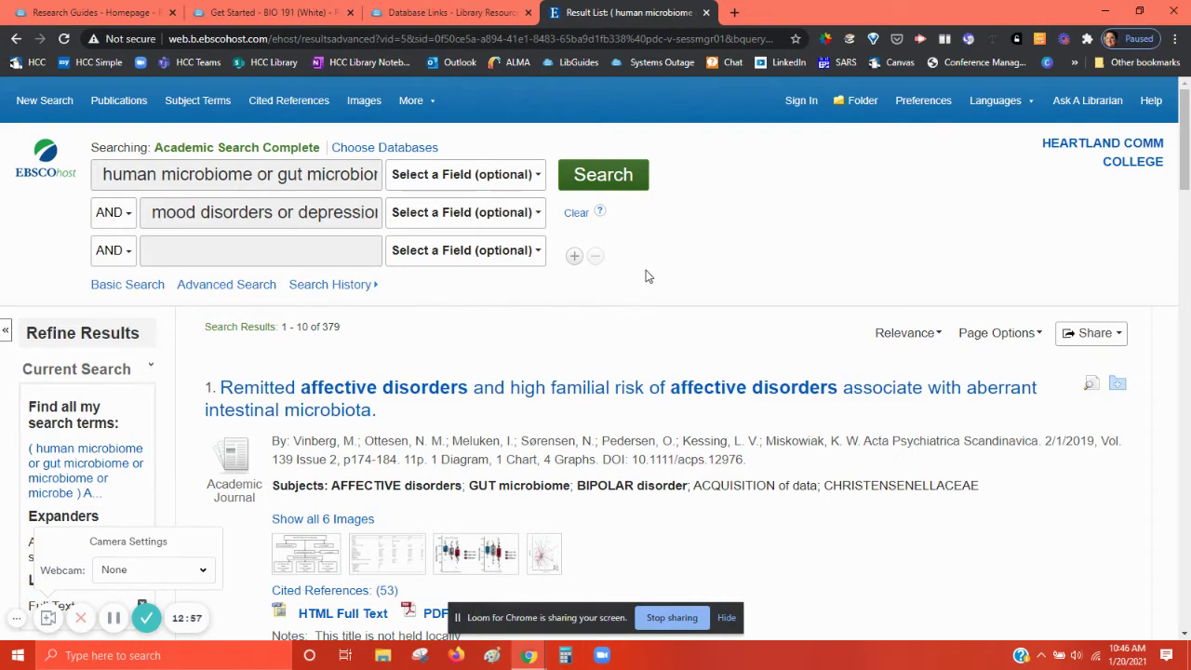
pyautogui.scroll(-1, 604, 260)
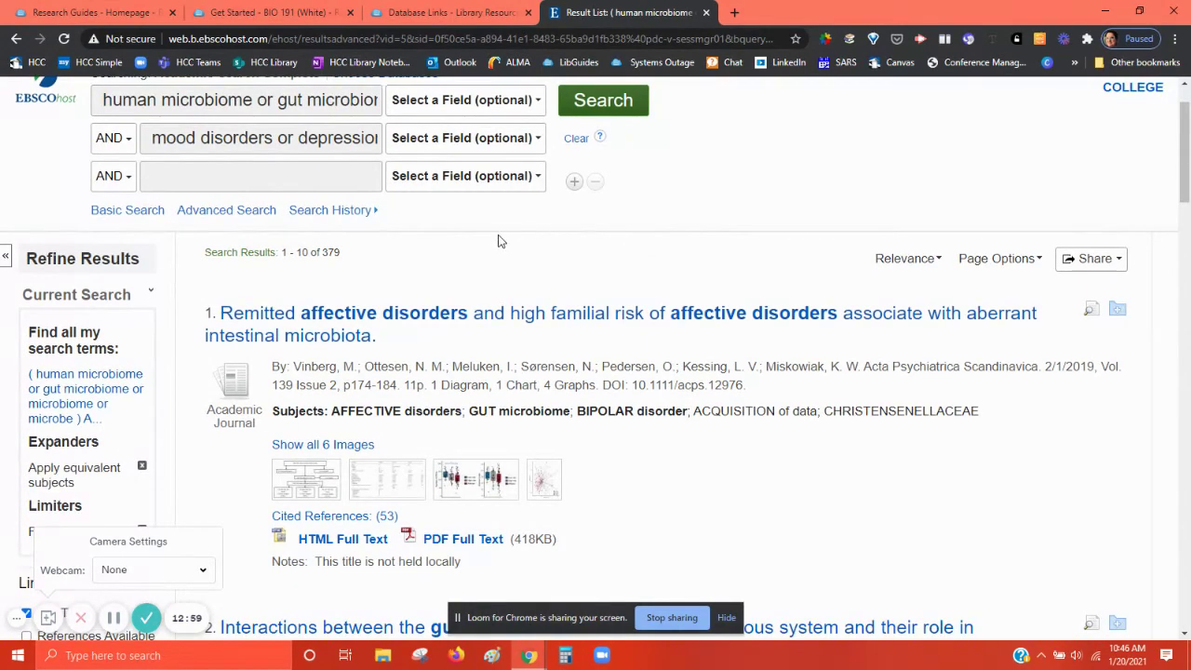
pyautogui.scroll(1, 500, 239)
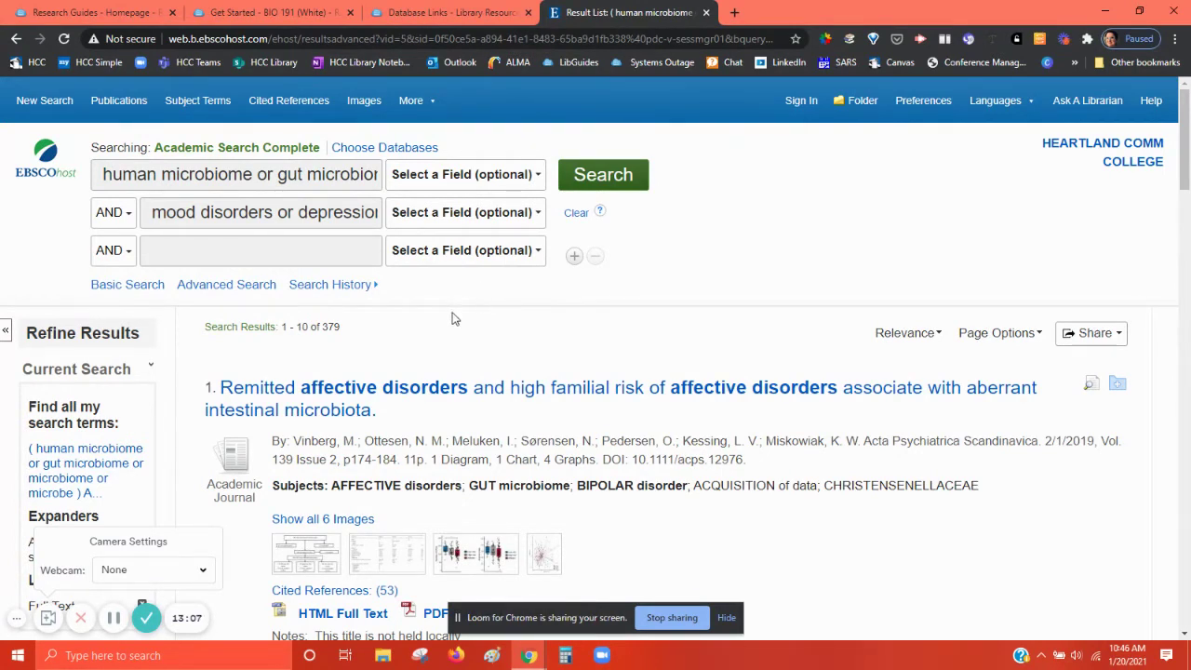
pyautogui.scroll(-1, 579, 298)
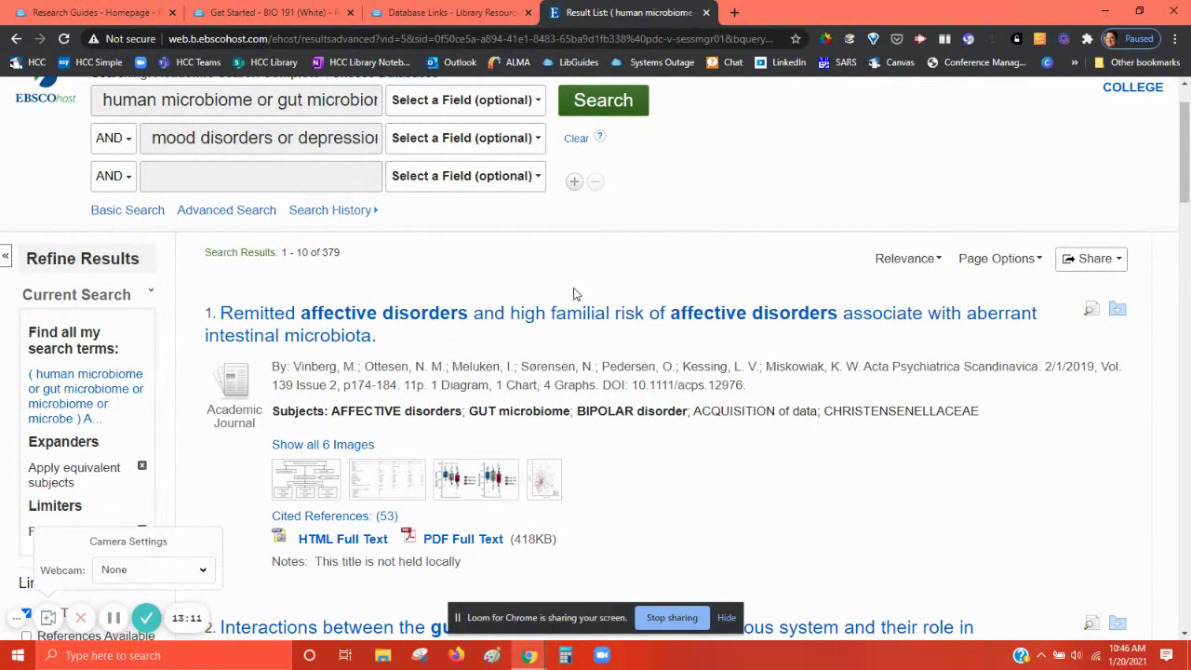
pyautogui.click(300, 138)
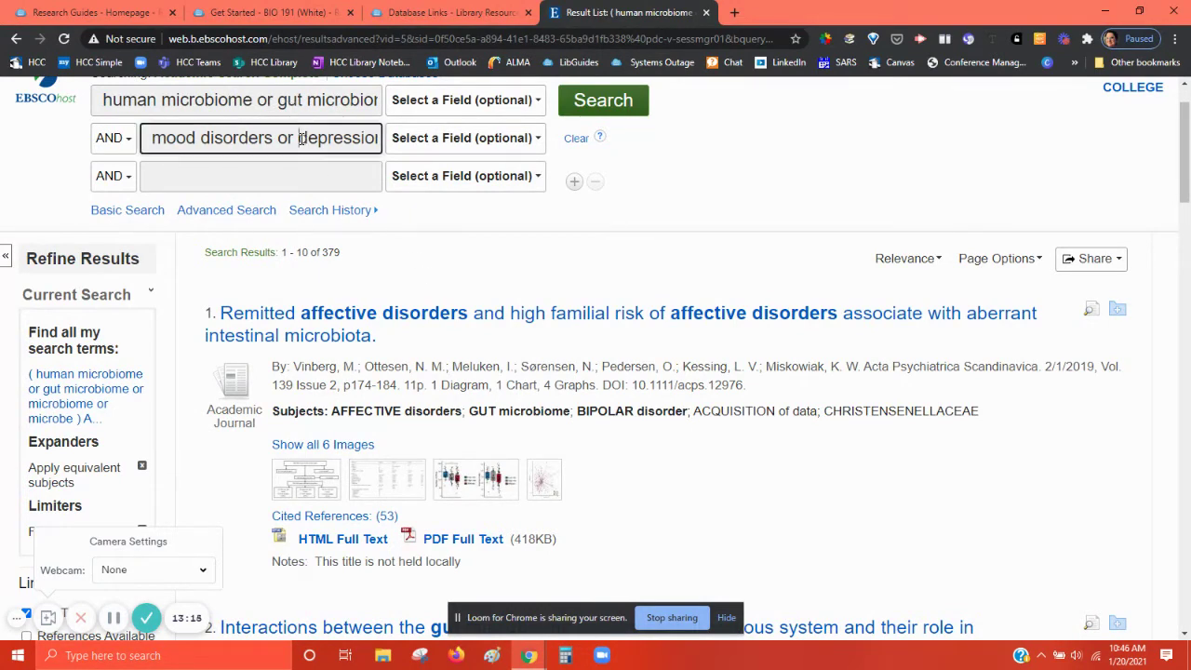
pyautogui.press('End')
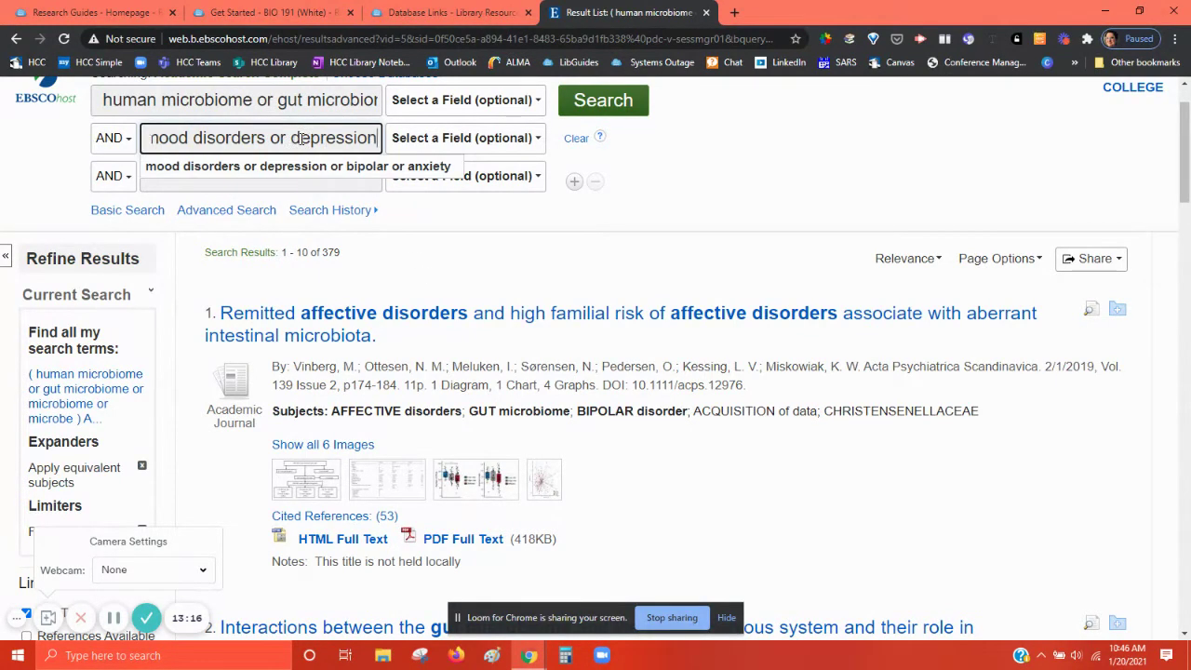
pyautogui.write('or bipolar')
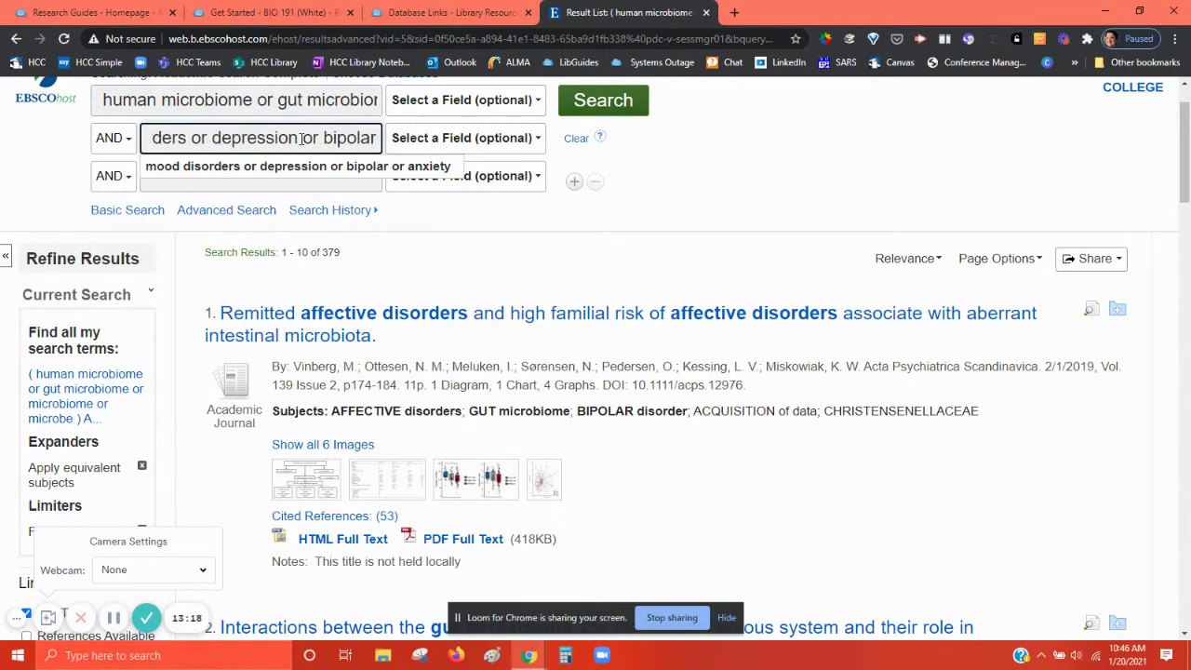
pyautogui.write(' or anxiety')
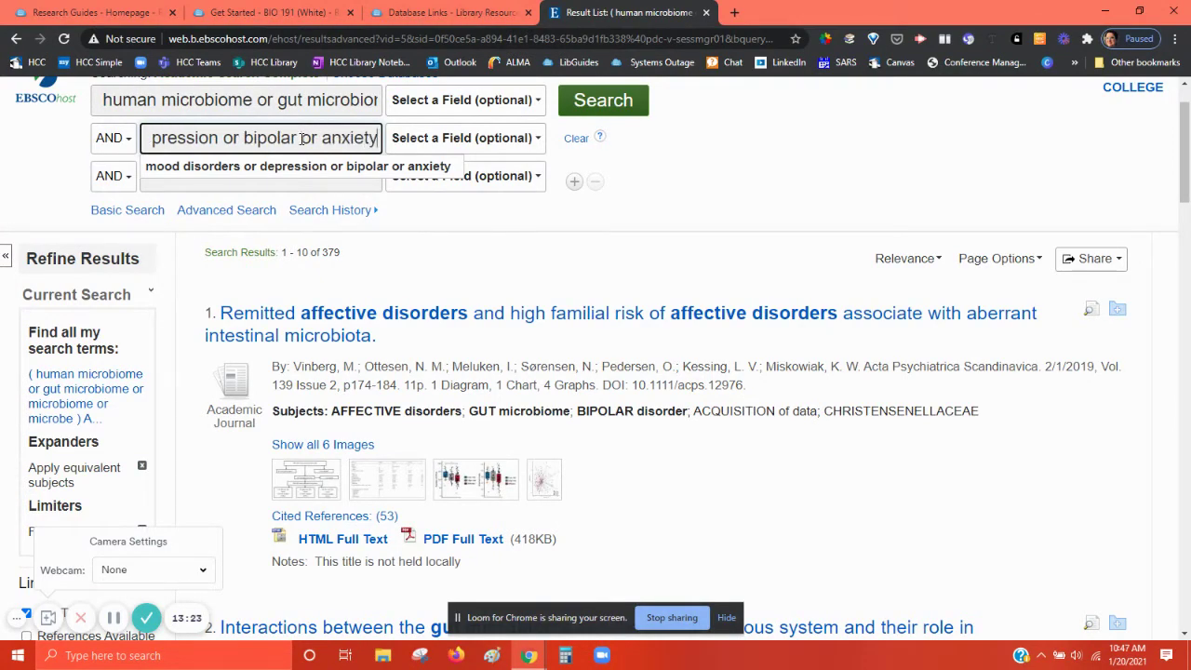
pyautogui.moveTo(329, 138); pyautogui.dragTo(65, 149)
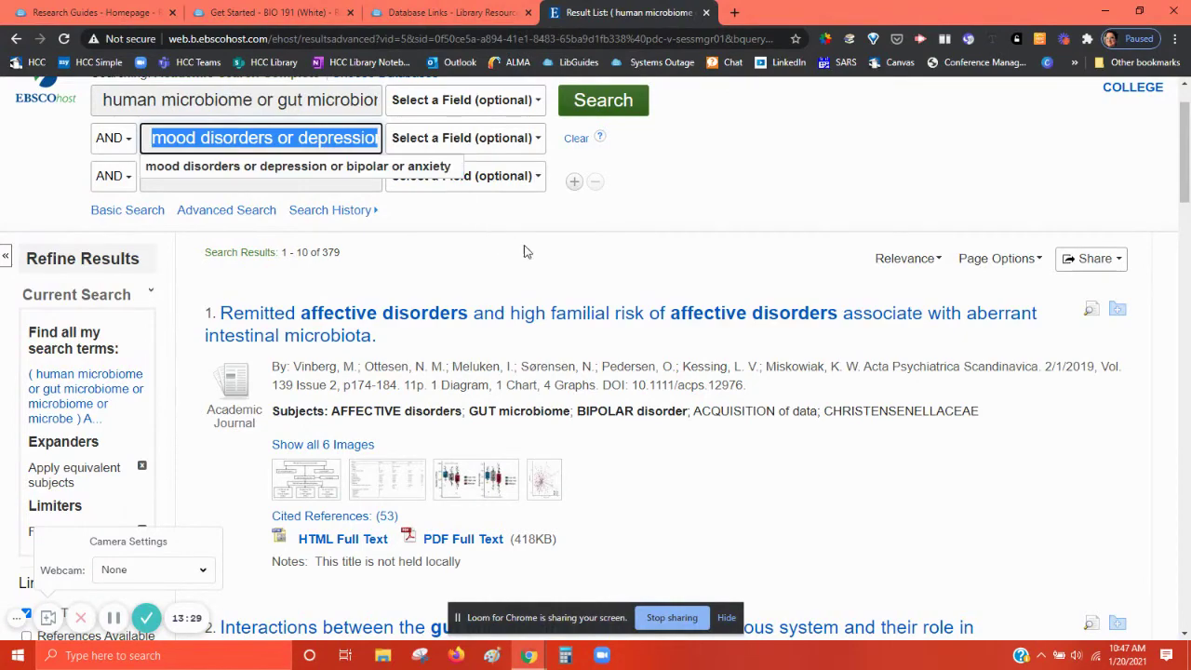
pyautogui.click(543, 267)
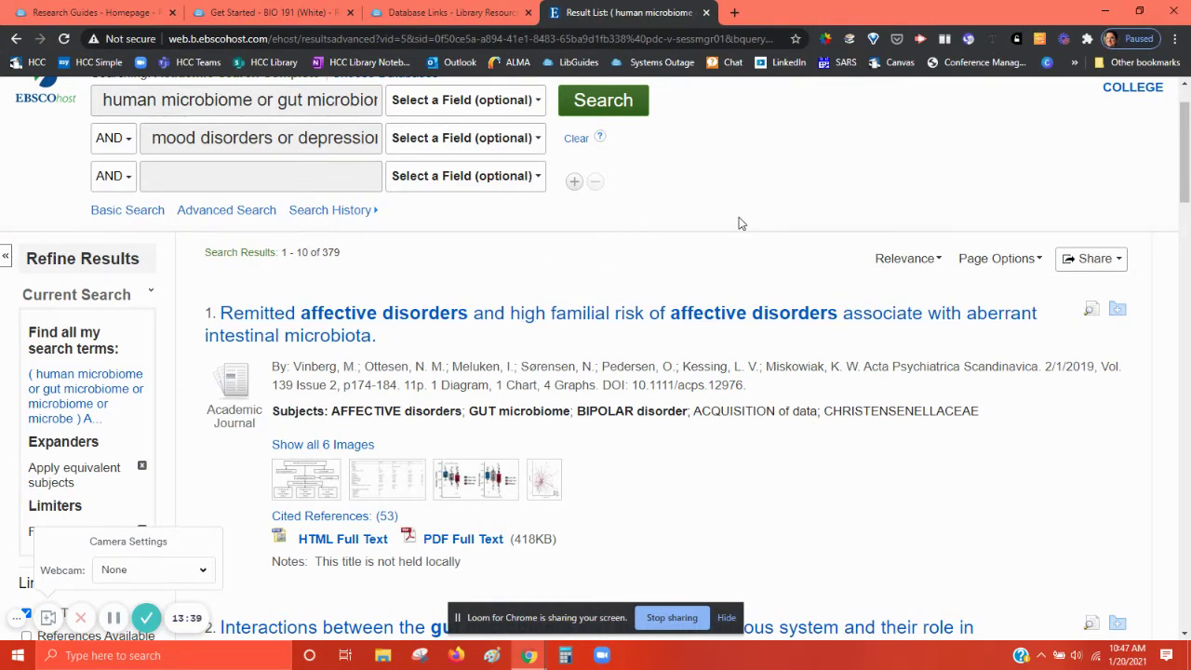
pyautogui.scroll(-1, 739, 223)
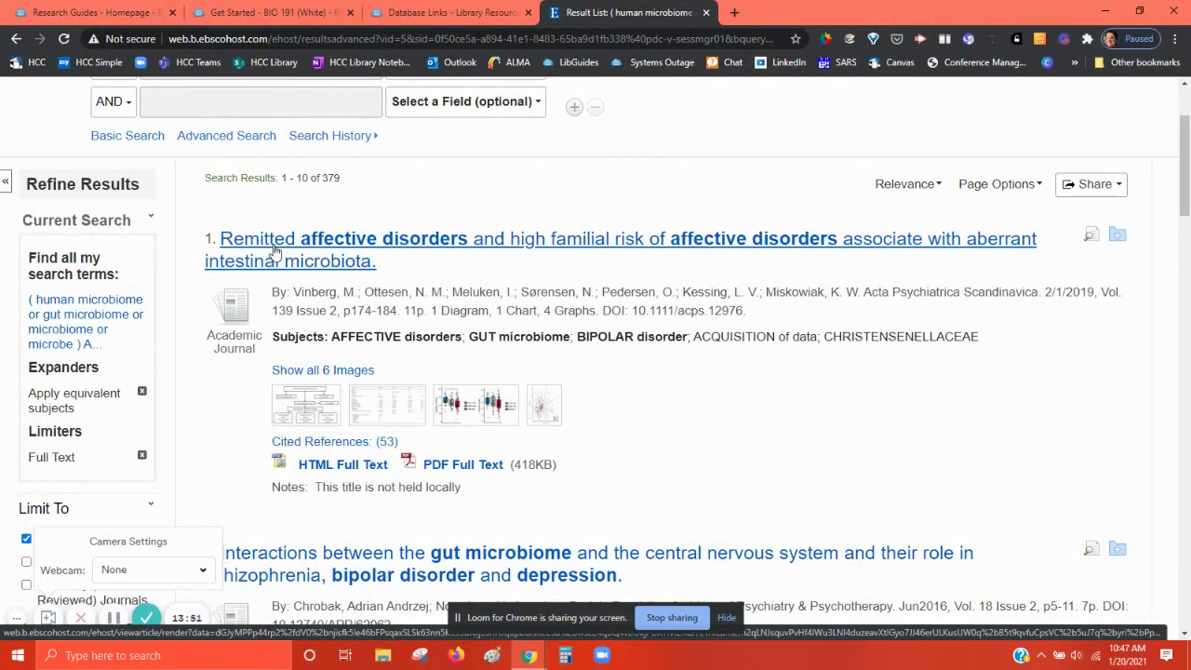
pyautogui.scroll(-2, 798, 315)
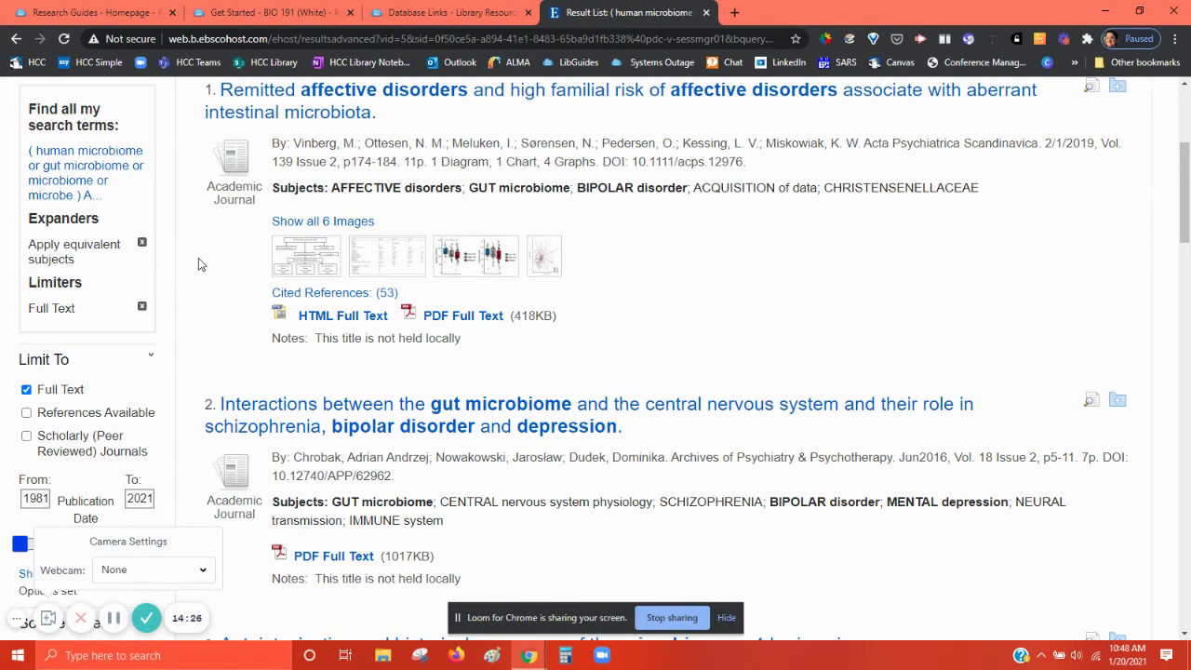
pyautogui.scroll(1, 198, 258)
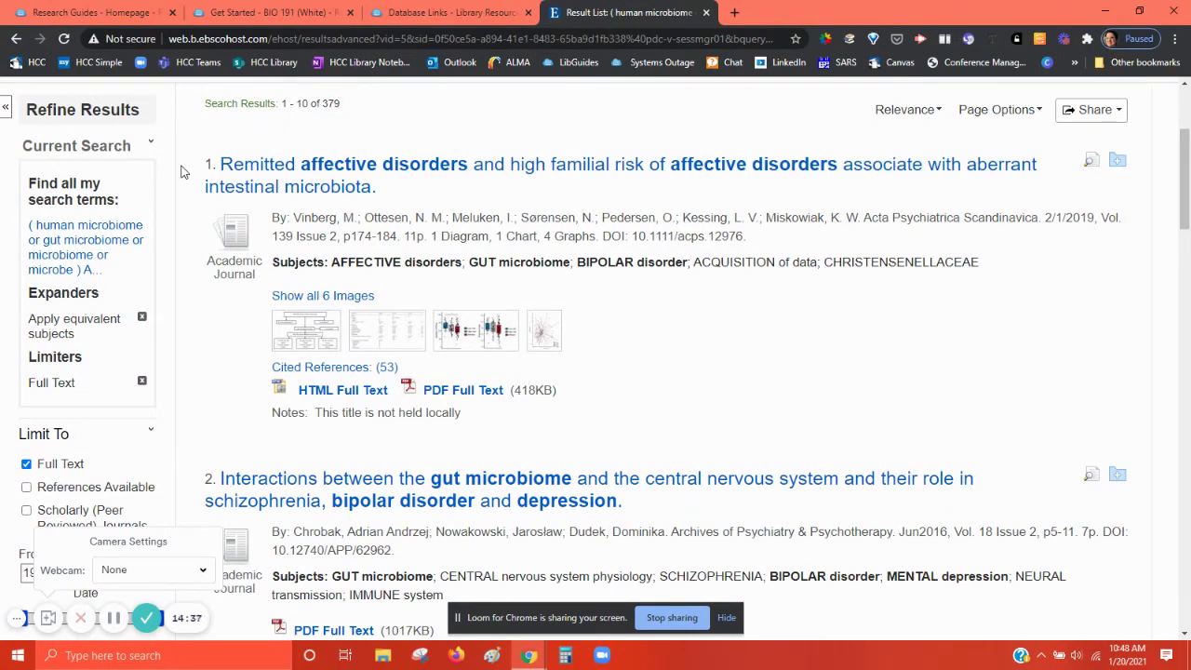
pyautogui.scroll(-2, 182, 171)
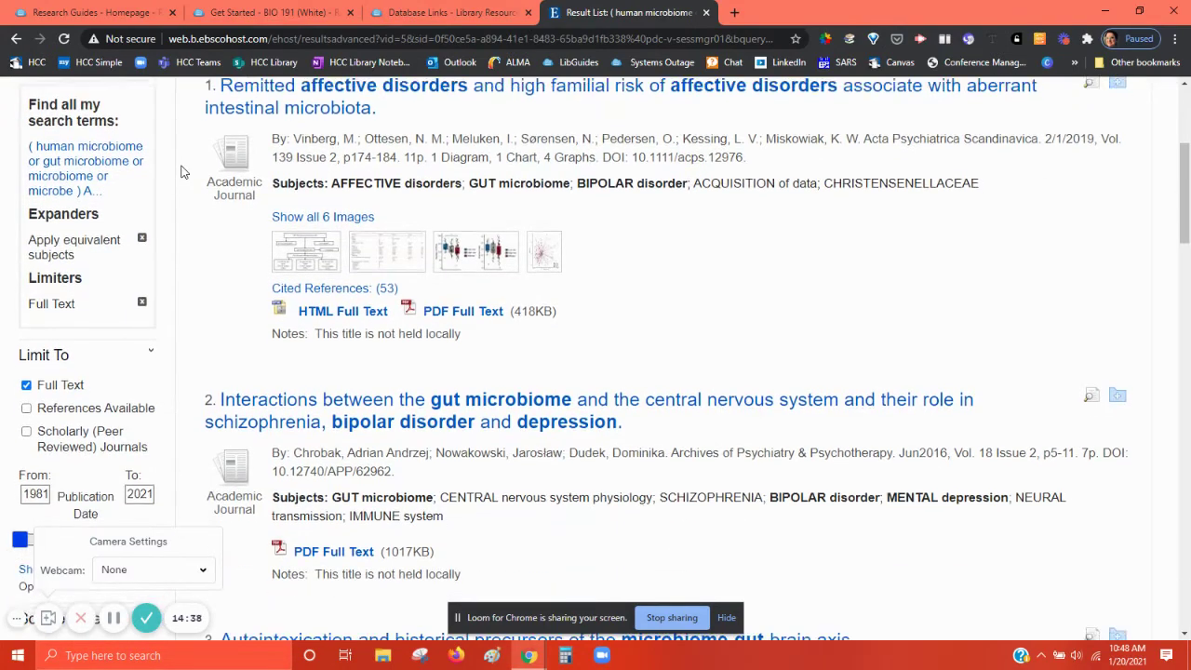
pyautogui.scroll(-1, 183, 171)
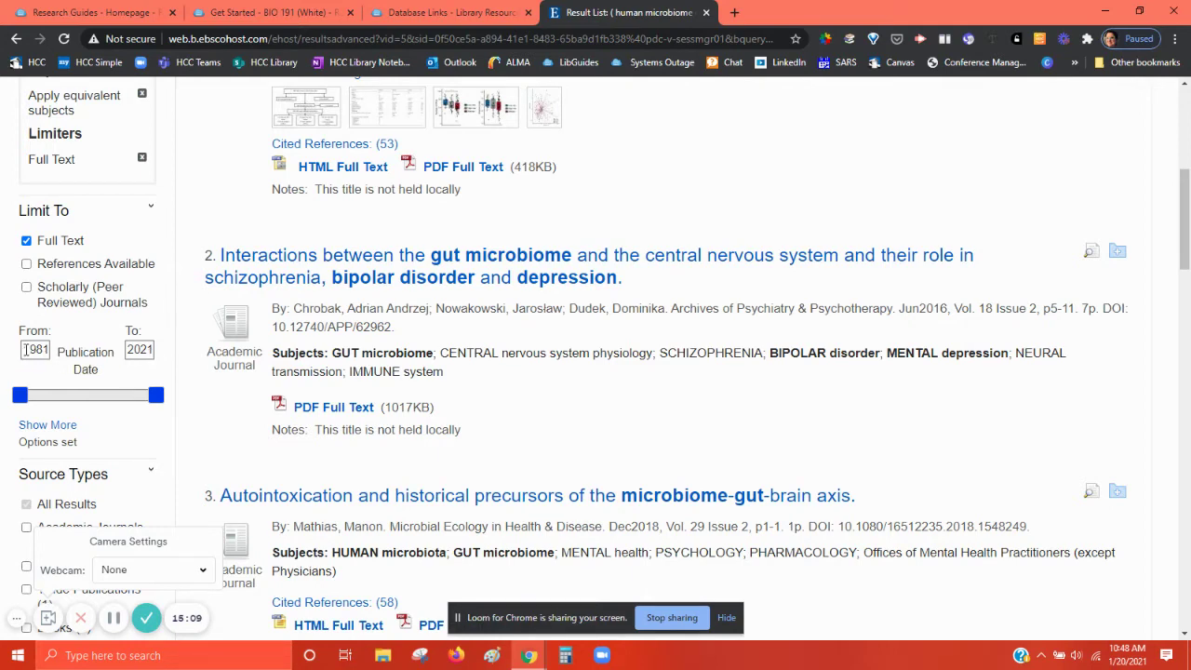
# Change the Publication Date start year from 1981 to 2016, limiting results to 2016–2021
pyautogui.moveTo(26, 349); pyautogui.dragTo(58, 353)
pyautogui.write('2016')
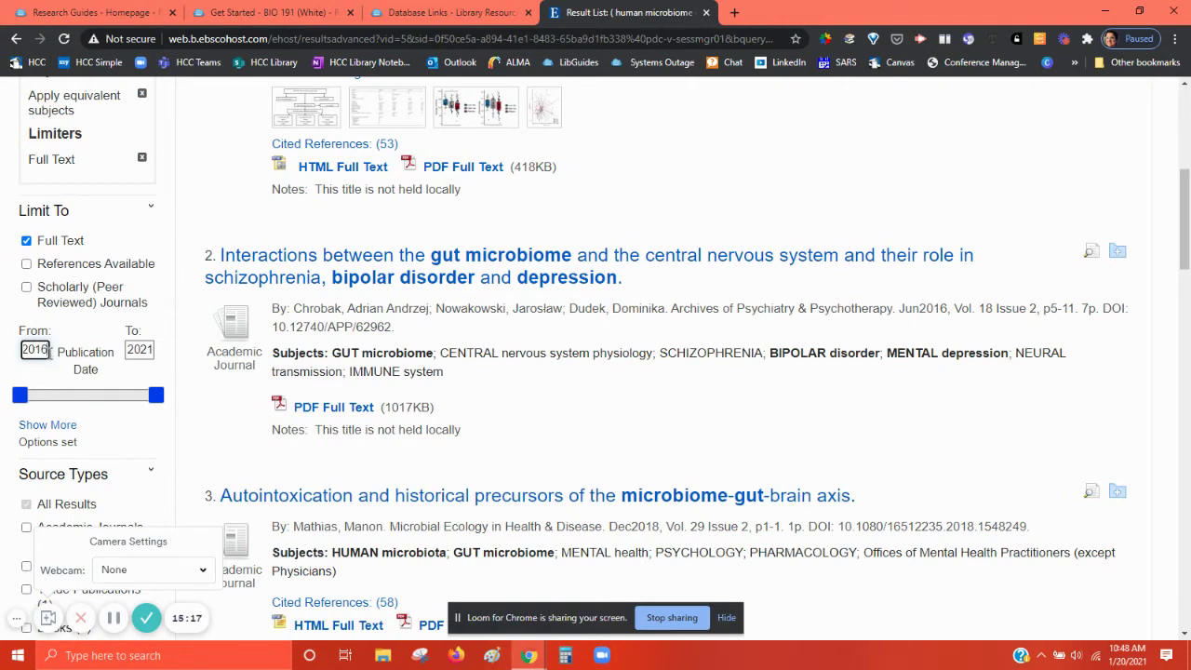
pyautogui.press('Return')
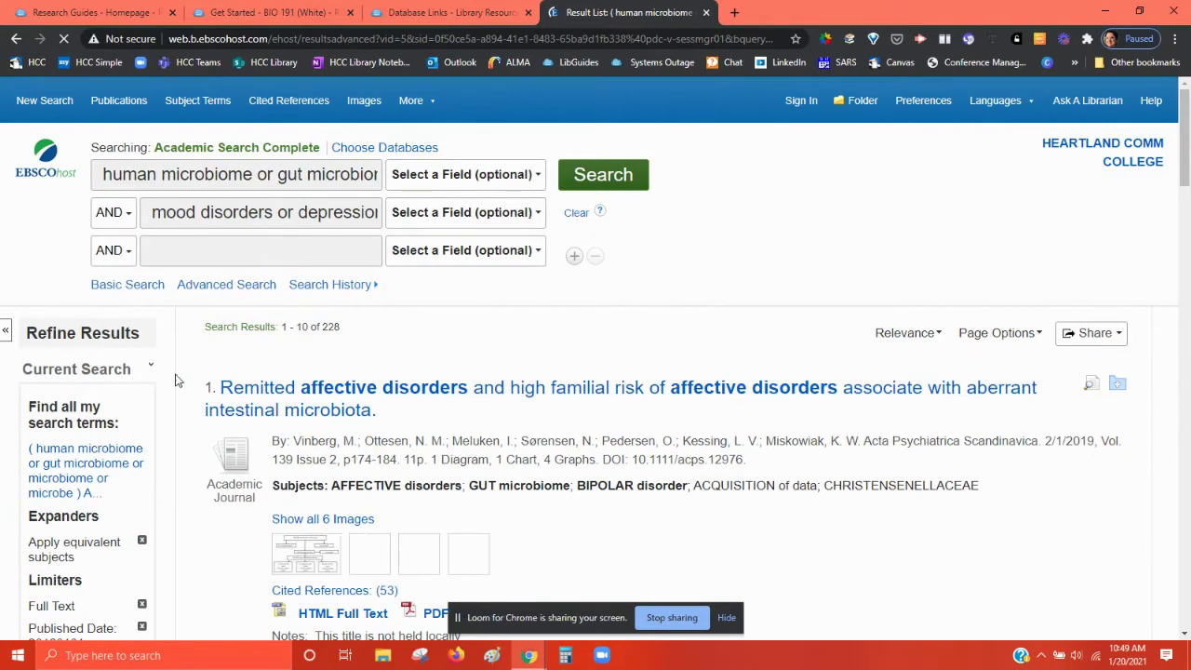
pyautogui.scroll(-4, 176, 380)
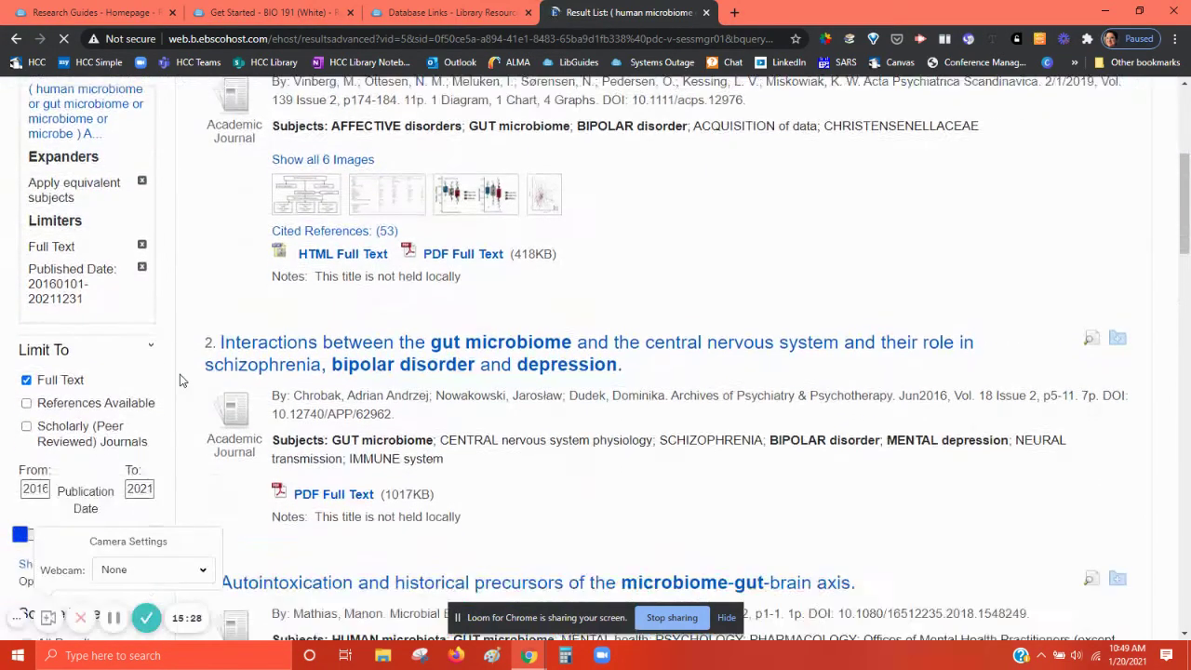
pyautogui.scroll(2, 181, 380)
pyautogui.scroll(-4, 182, 380)
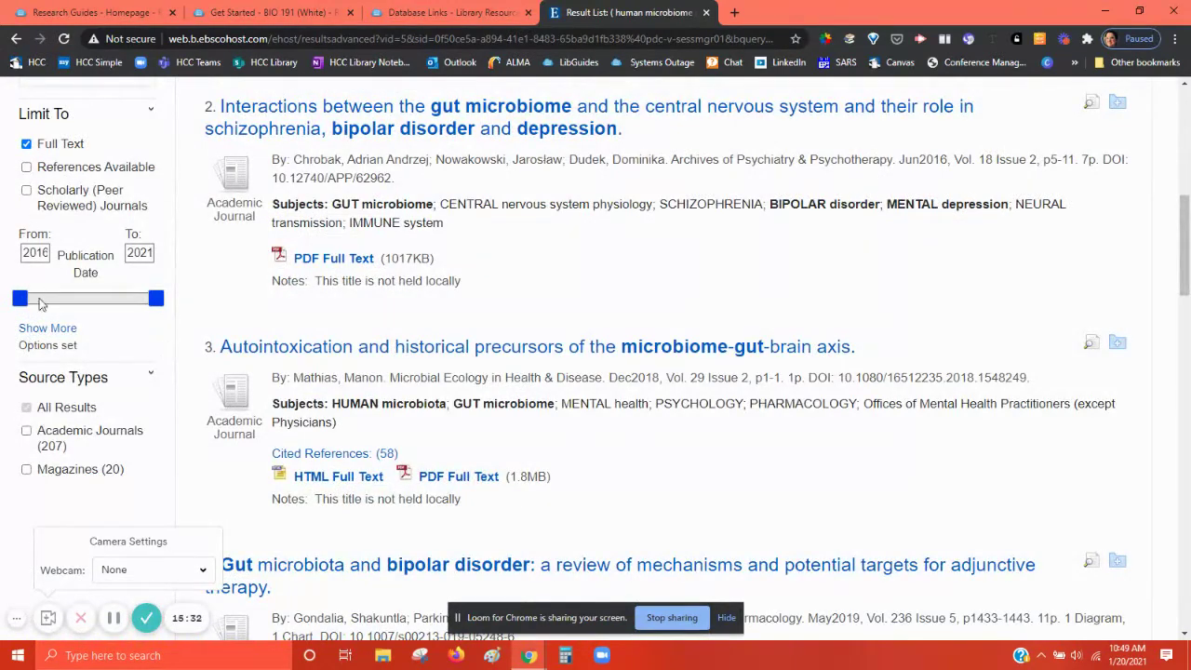
pyautogui.scroll(-2, 182, 322)
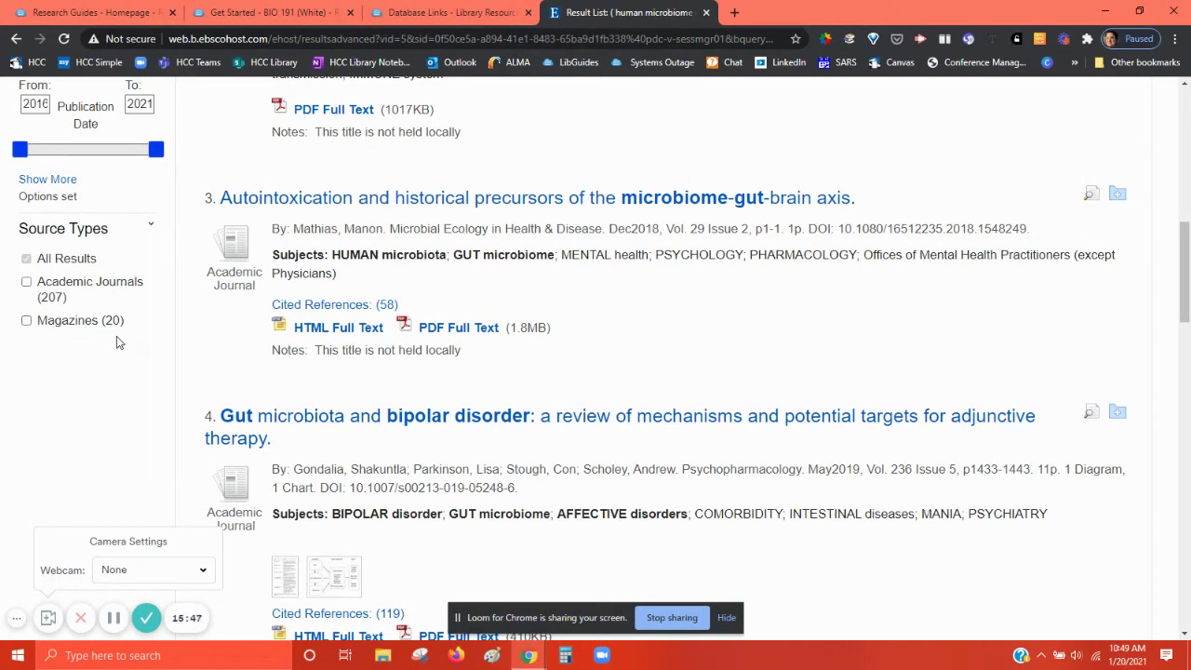
# Tick Academic Journals under Source Types, narrowing the results to 207 articles
pyautogui.click(27, 283)
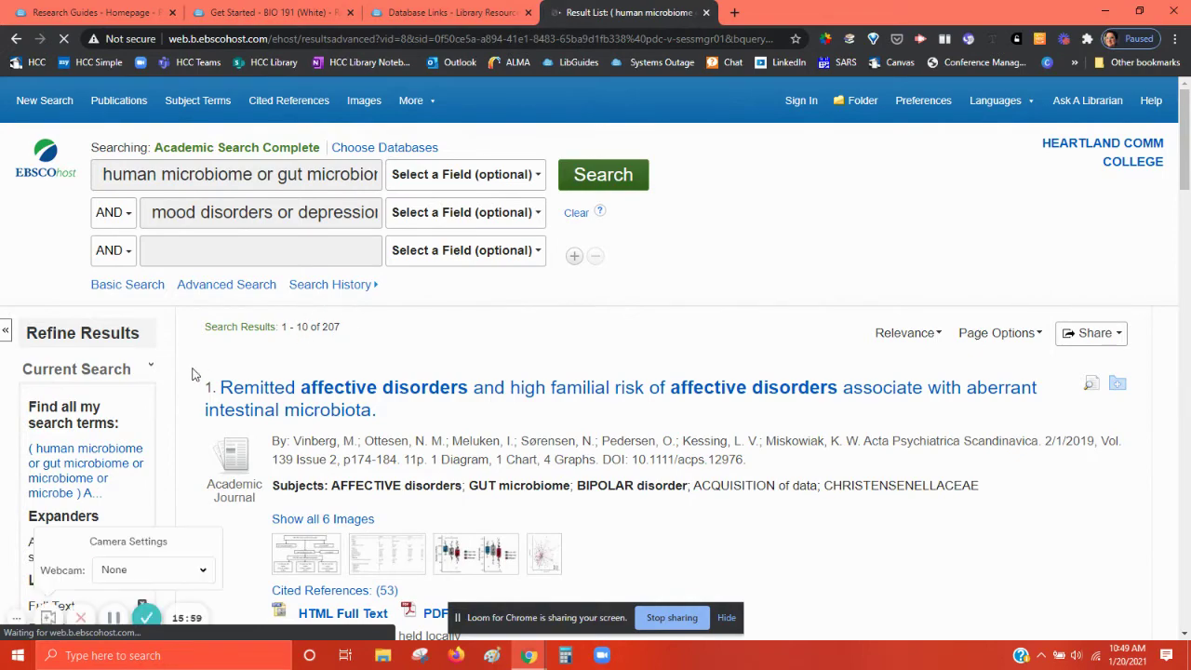
pyautogui.scroll(-10, 192, 375)
pyautogui.scroll(3, 191, 375)
pyautogui.scroll(2, 191, 375)
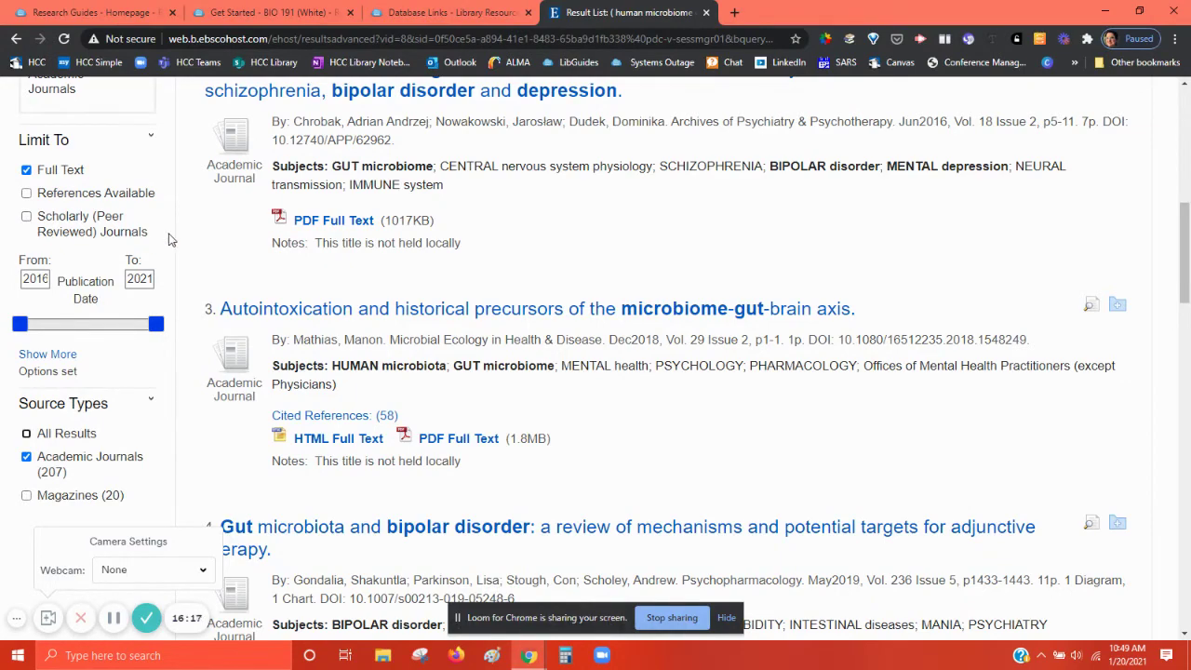
pyautogui.scroll(1, 179, 219)
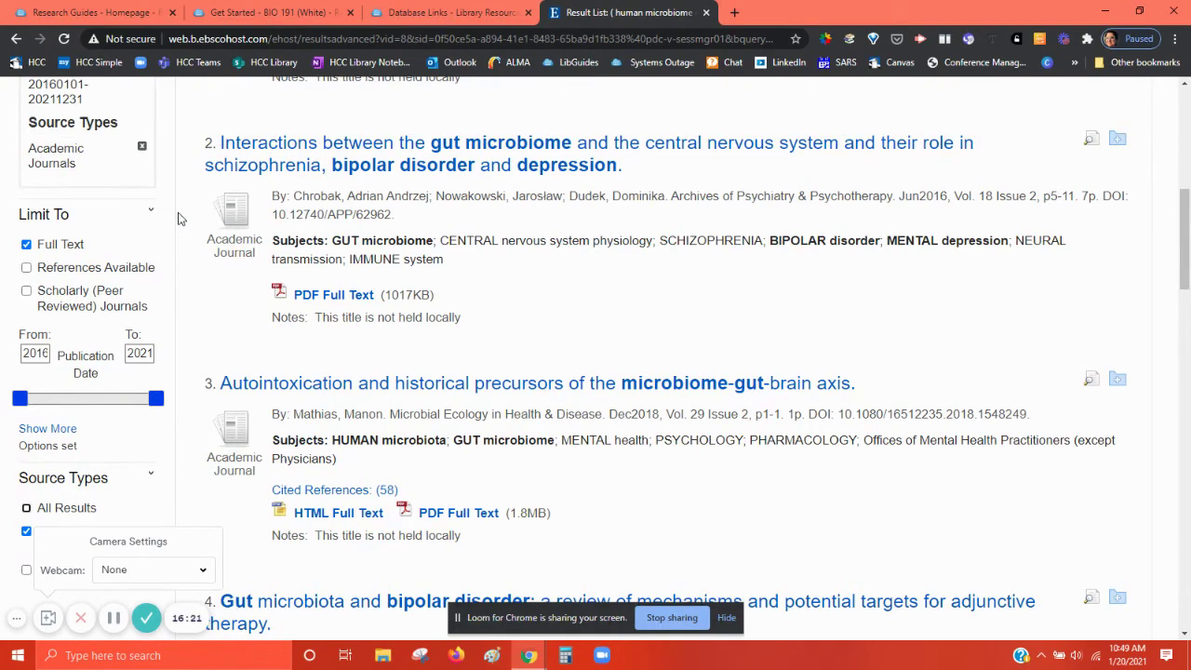
pyautogui.scroll(-2, 180, 218)
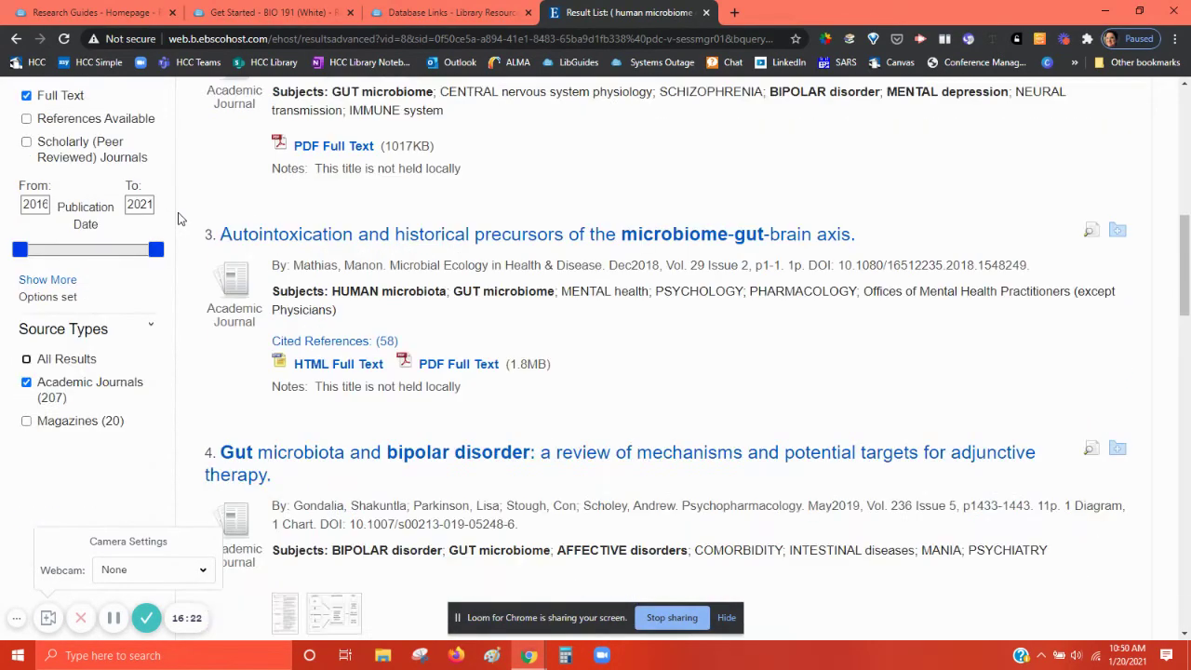
pyautogui.scroll(-2, 180, 219)
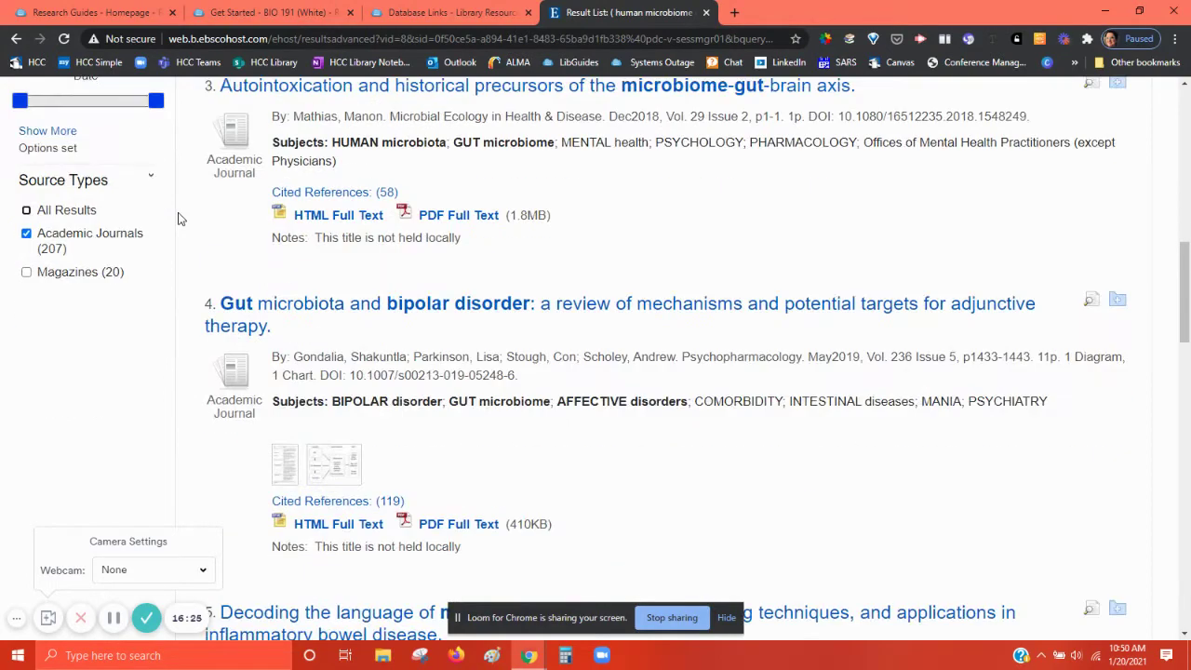
pyautogui.scroll(-2, 179, 218)
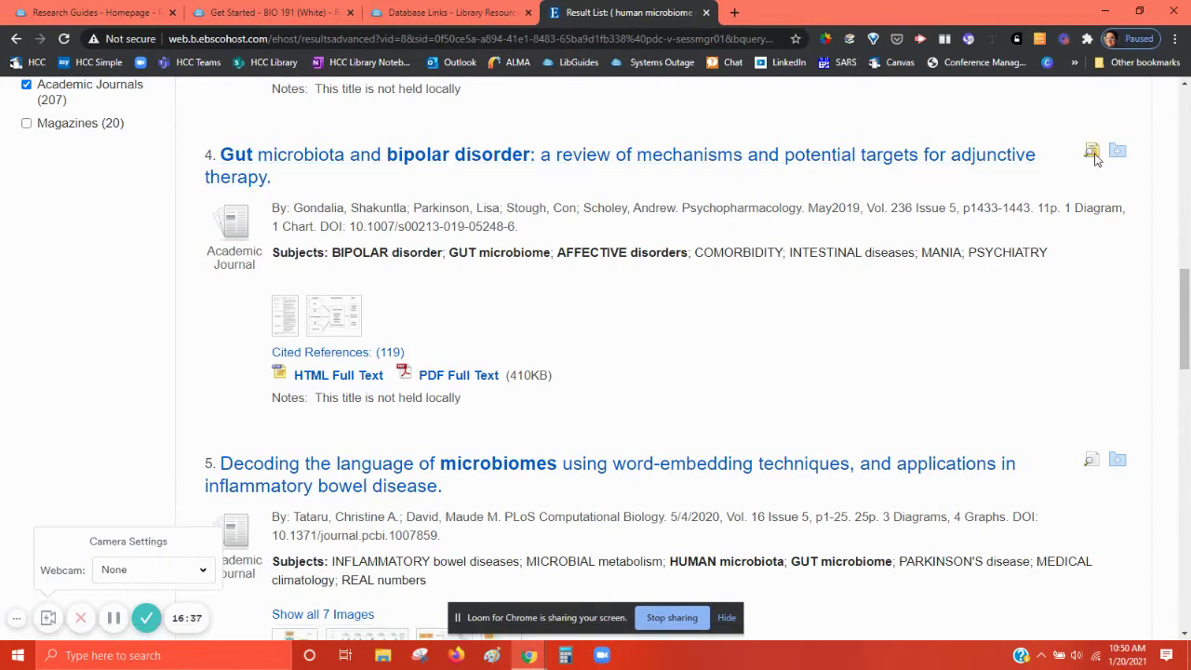
pyautogui.moveTo(1094, 158)
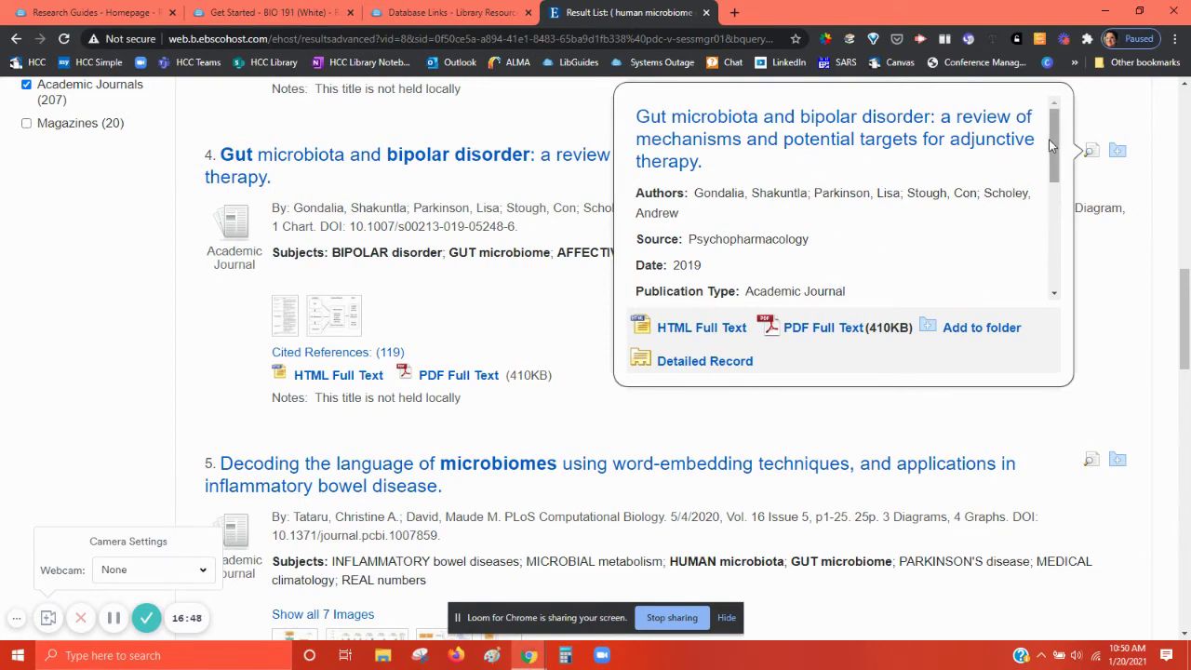
pyautogui.moveTo(1056, 155); pyautogui.dragTo(1045, 229)
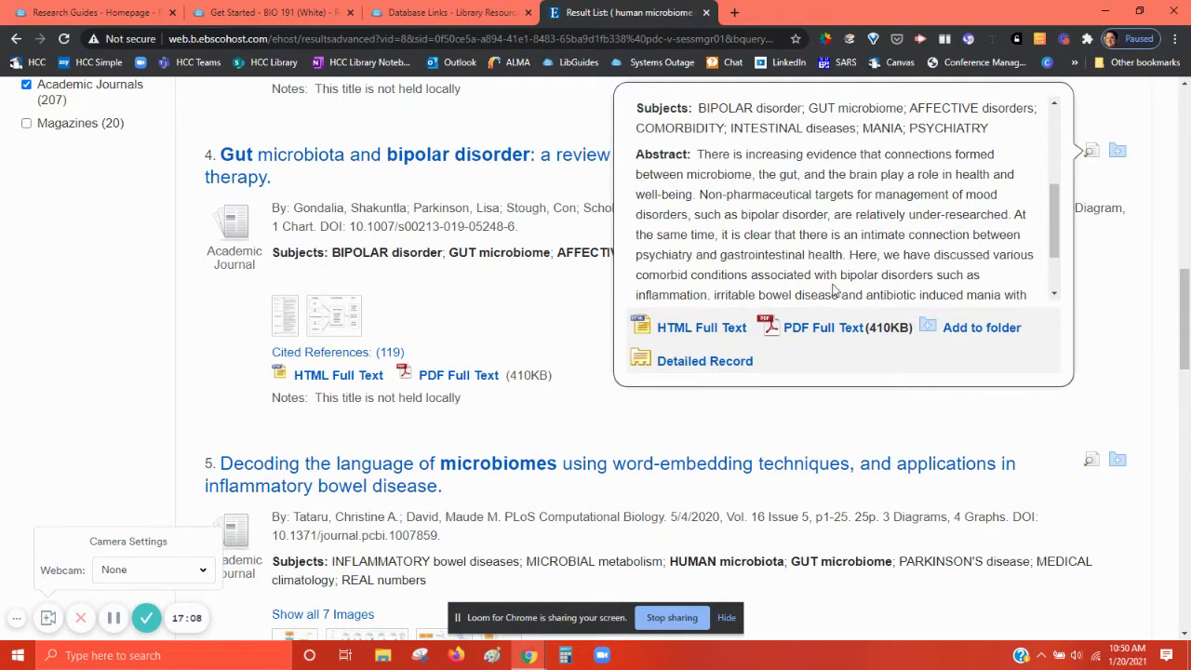
pyautogui.scroll(-2, 974, 277)
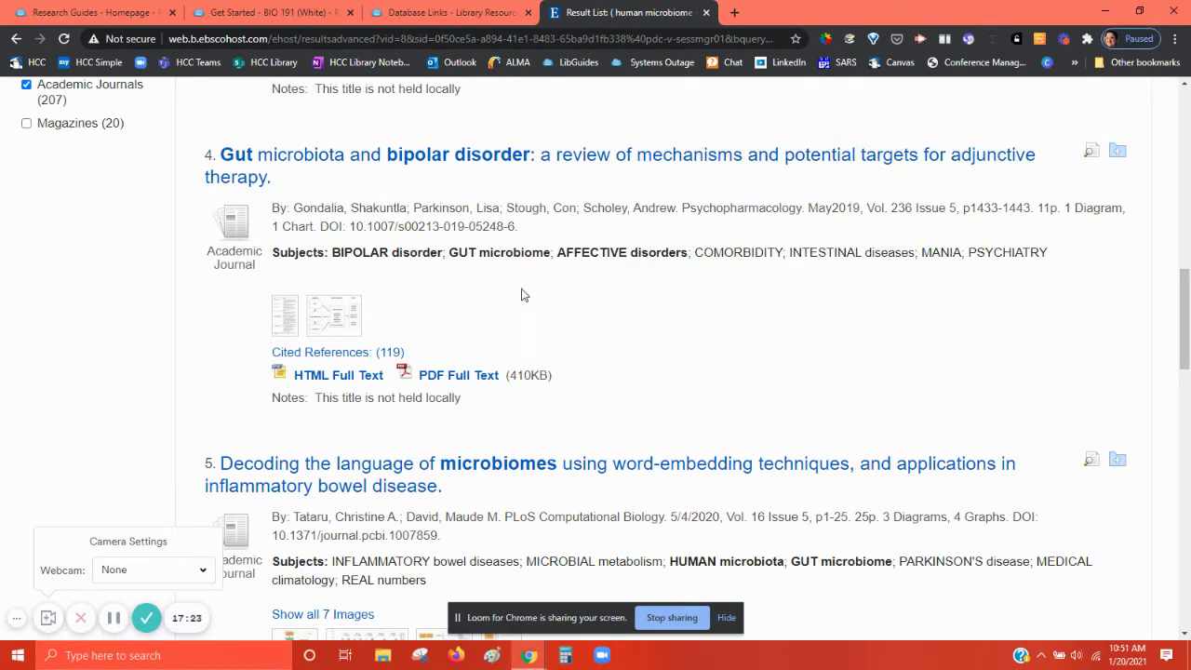
# Open result 4, 'Gut microbiota and bipolar disorder', and review its authors, subjects and abstract
pyautogui.click(564, 165)
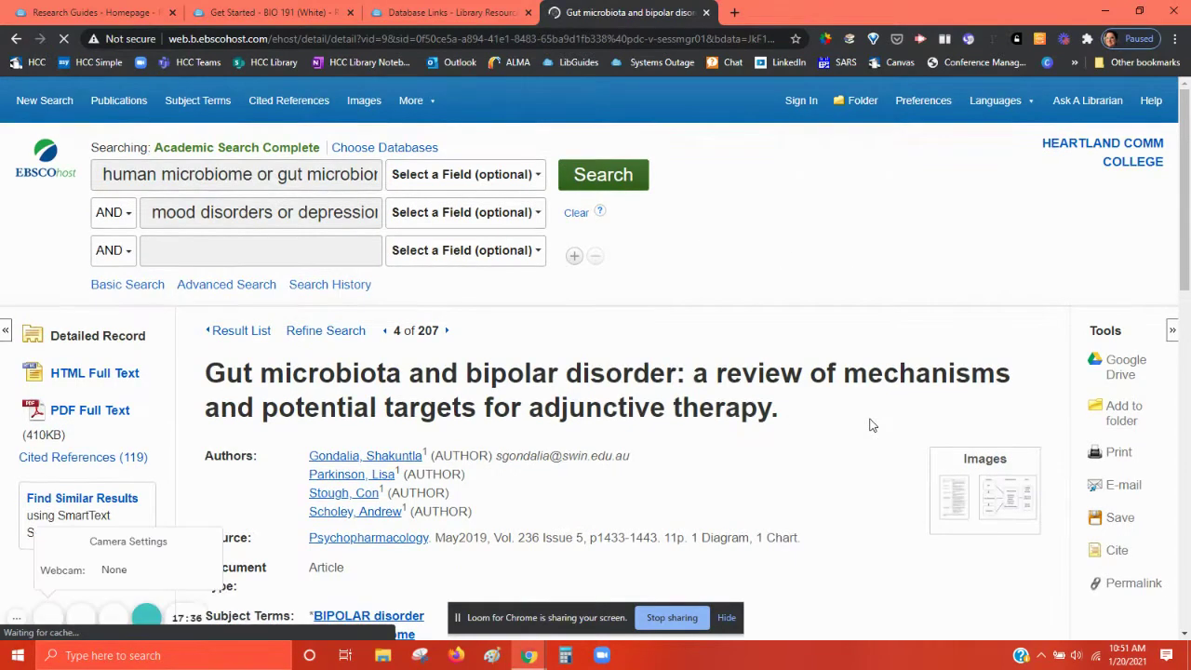
pyautogui.scroll(-2, 872, 425)
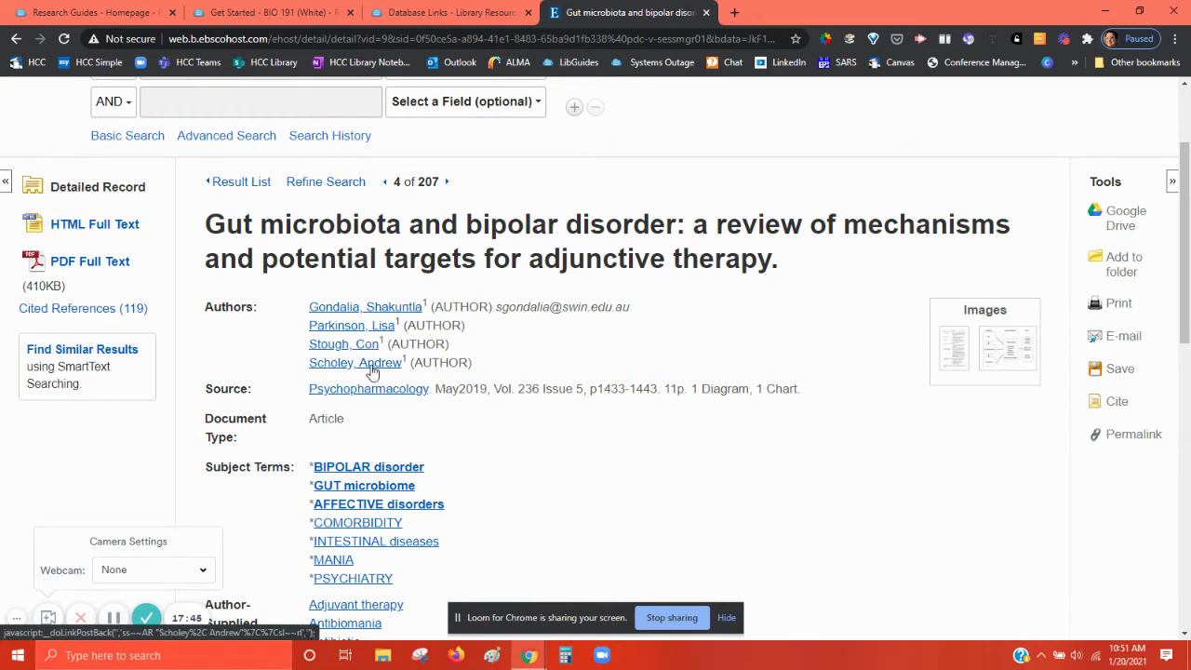
pyautogui.scroll(-3, 354, 257)
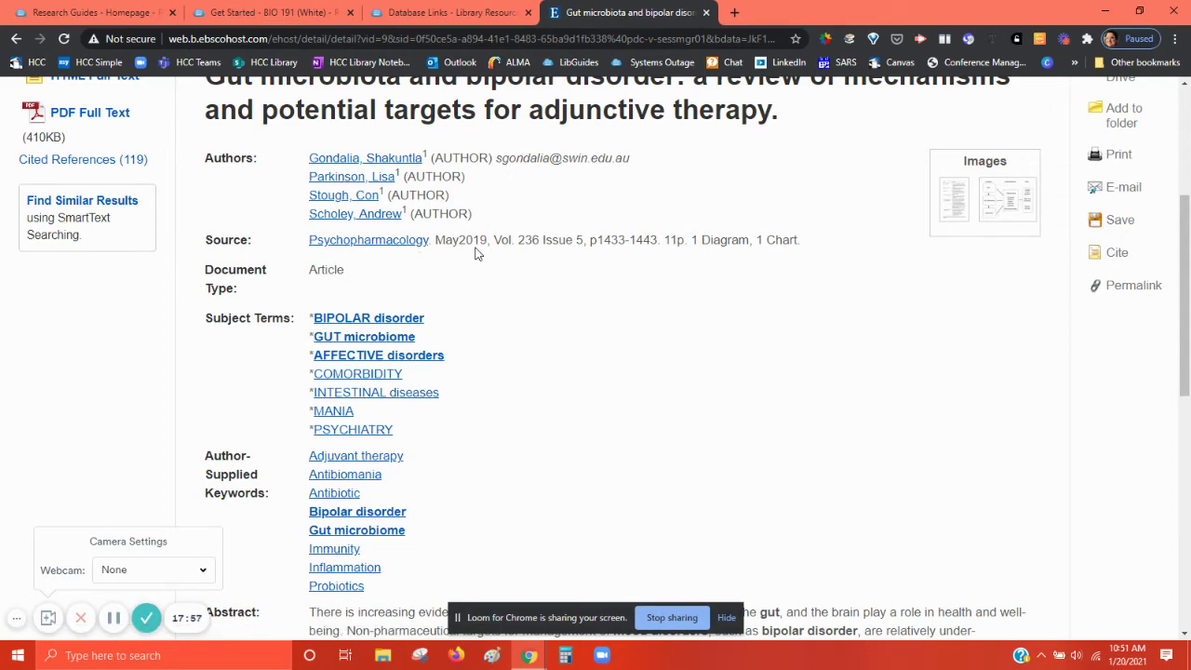
pyautogui.scroll(-3, 572, 290)
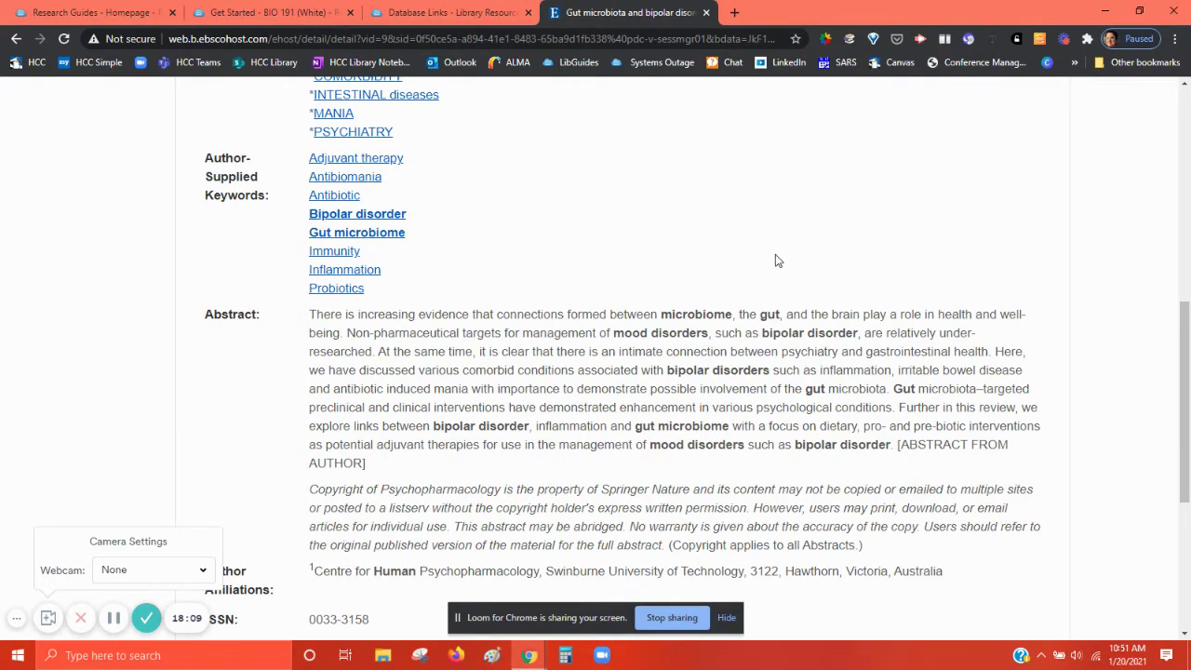
pyautogui.scroll(7, 775, 259)
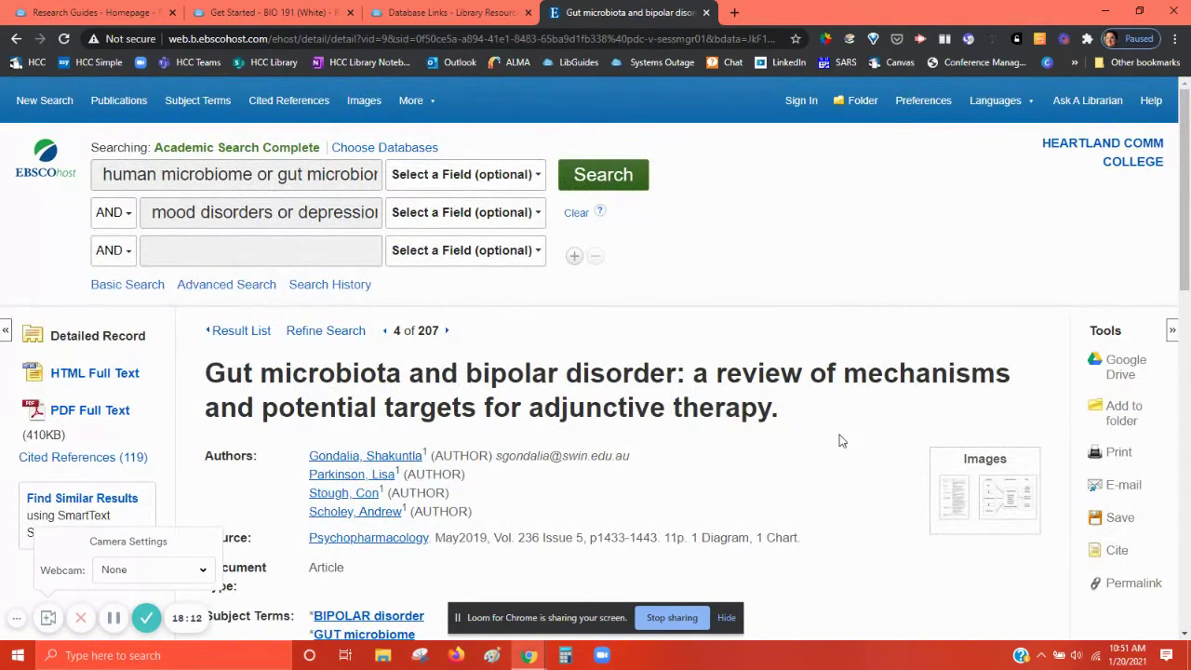
pyautogui.scroll(-2, 840, 441)
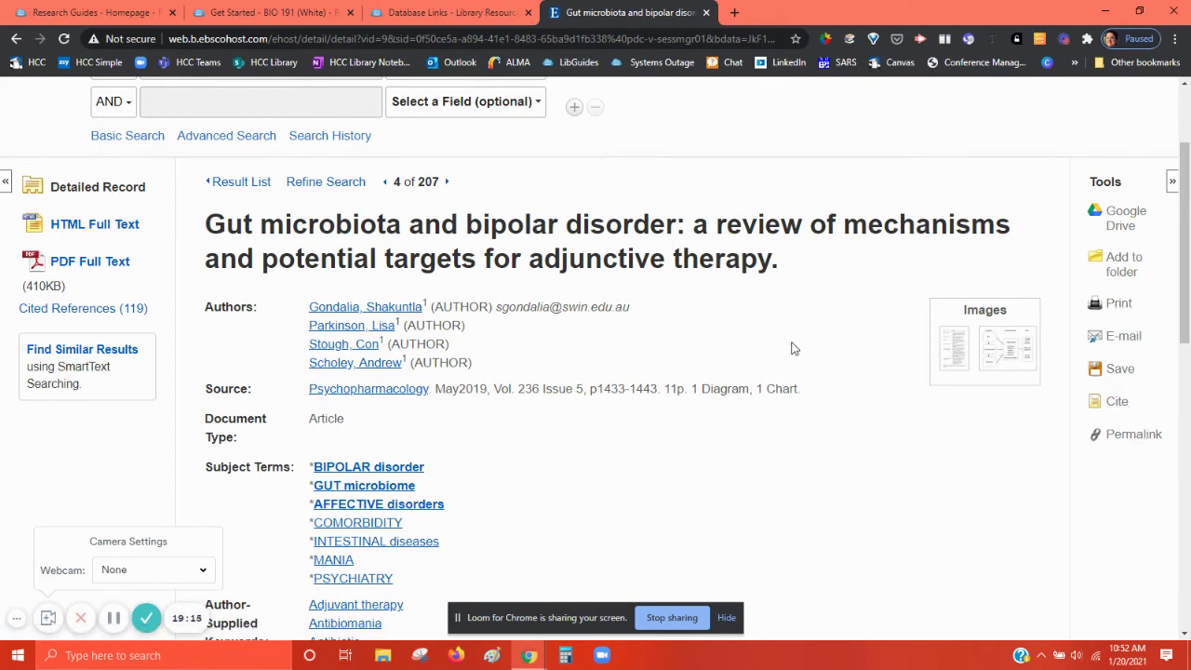
# Display the article's permalink above the record and select the full URL
pyautogui.click(1123, 439)
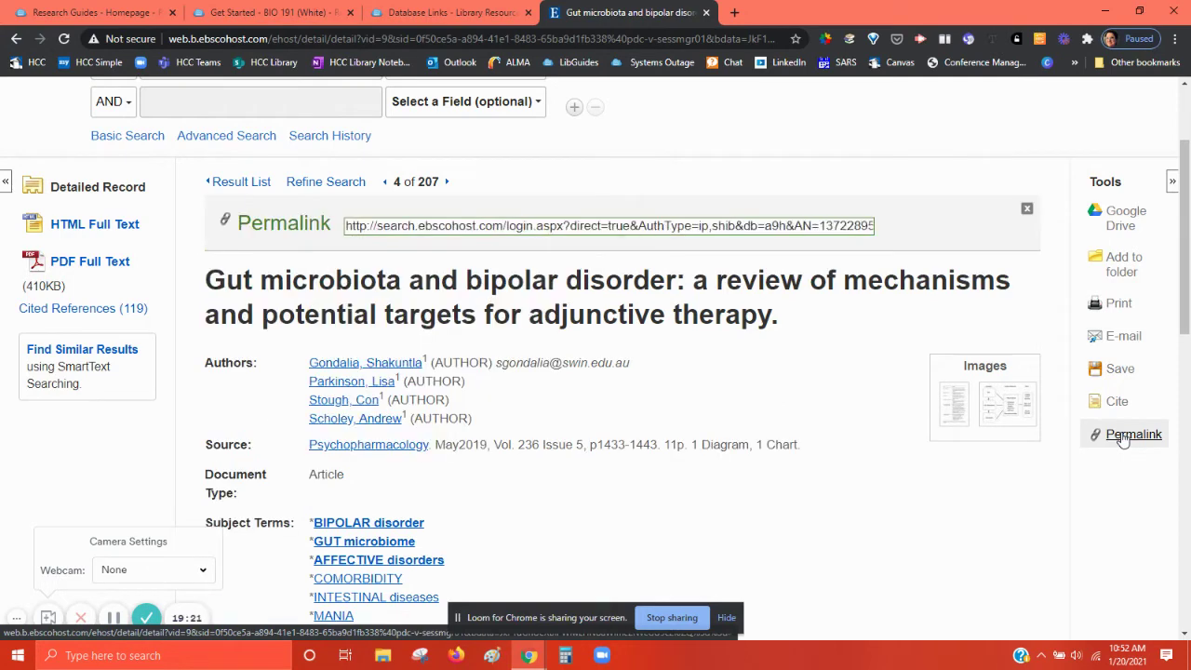
pyautogui.click(347, 225)
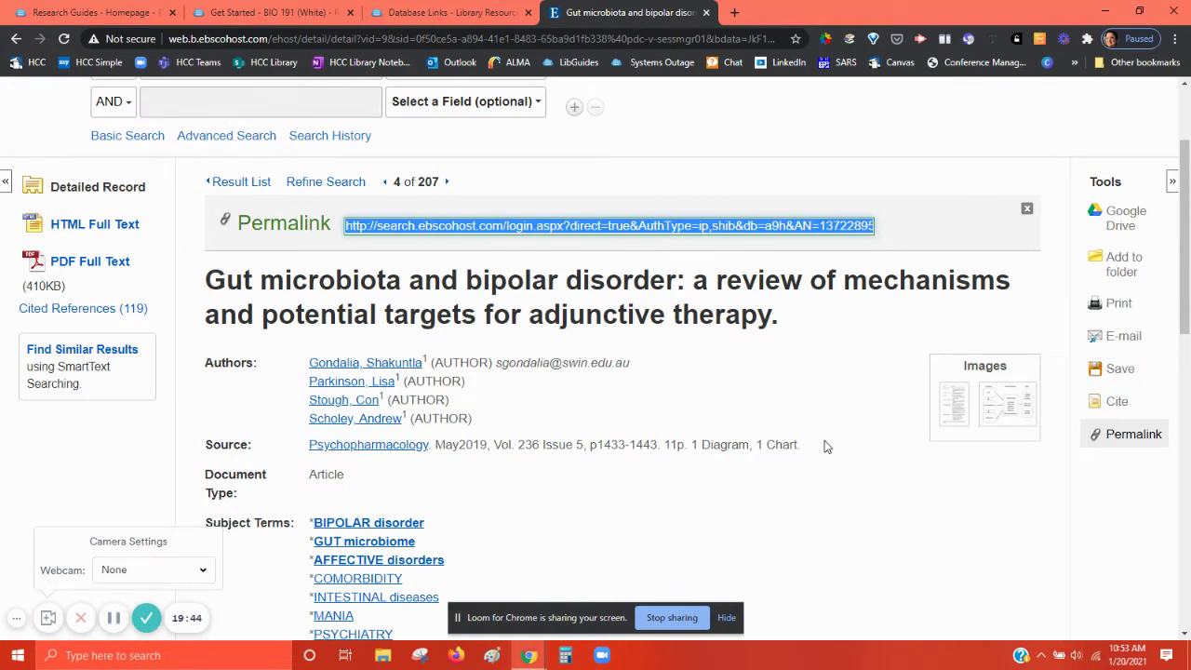
pyautogui.click(823, 370)
pyautogui.scroll(1, 820, 369)
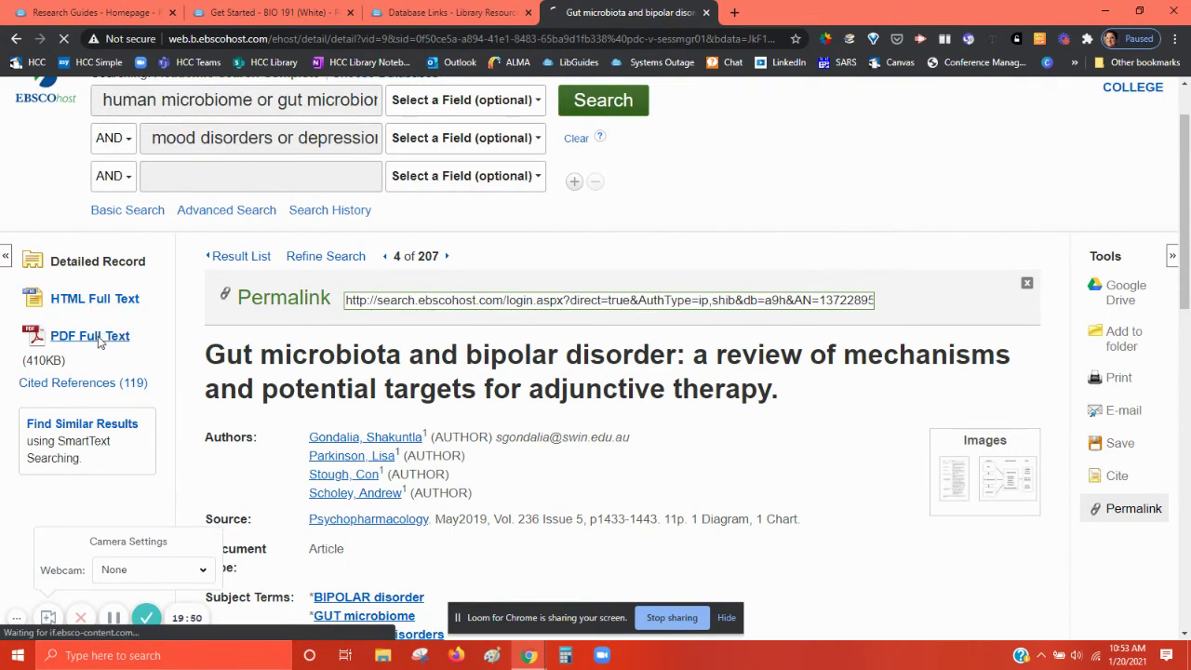
# Open the 12-page PDF full text and scroll through it to the References
pyautogui.click(99, 340)
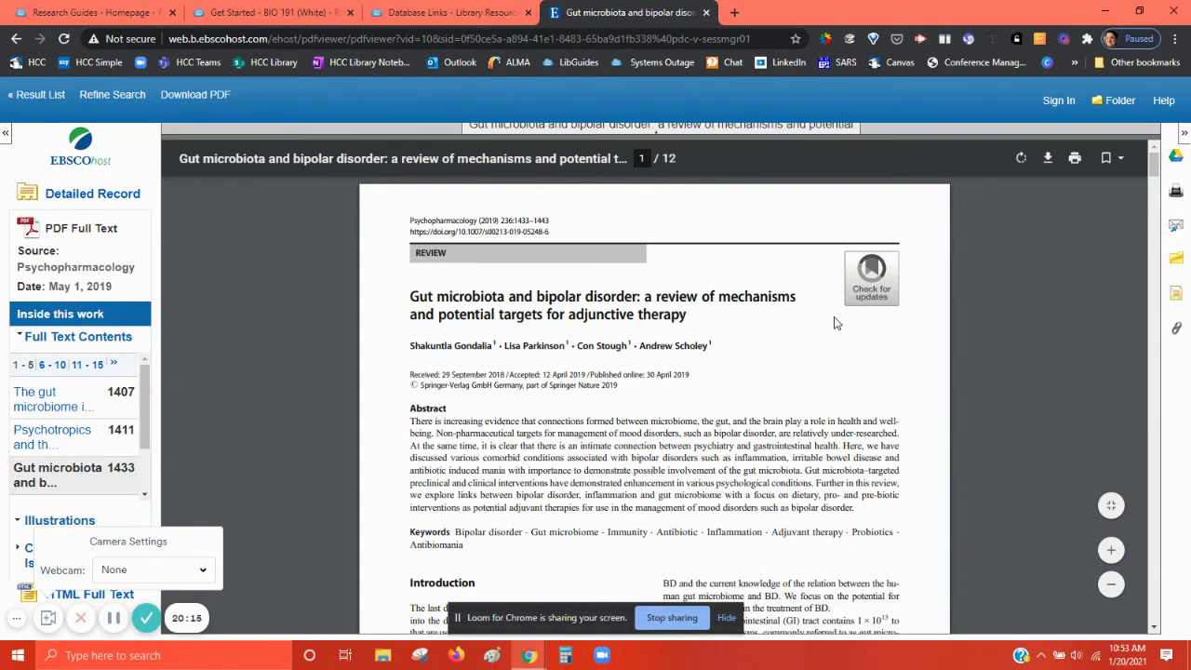
pyautogui.scroll(-13, 835, 323)
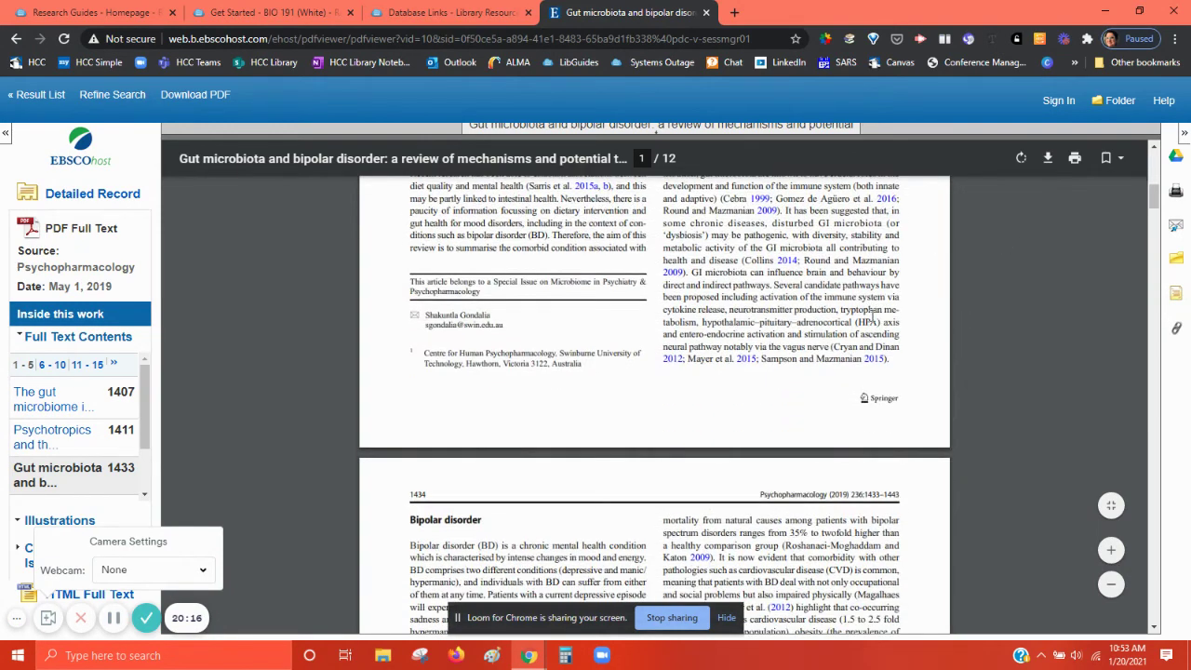
pyautogui.scroll(-15, 871, 317)
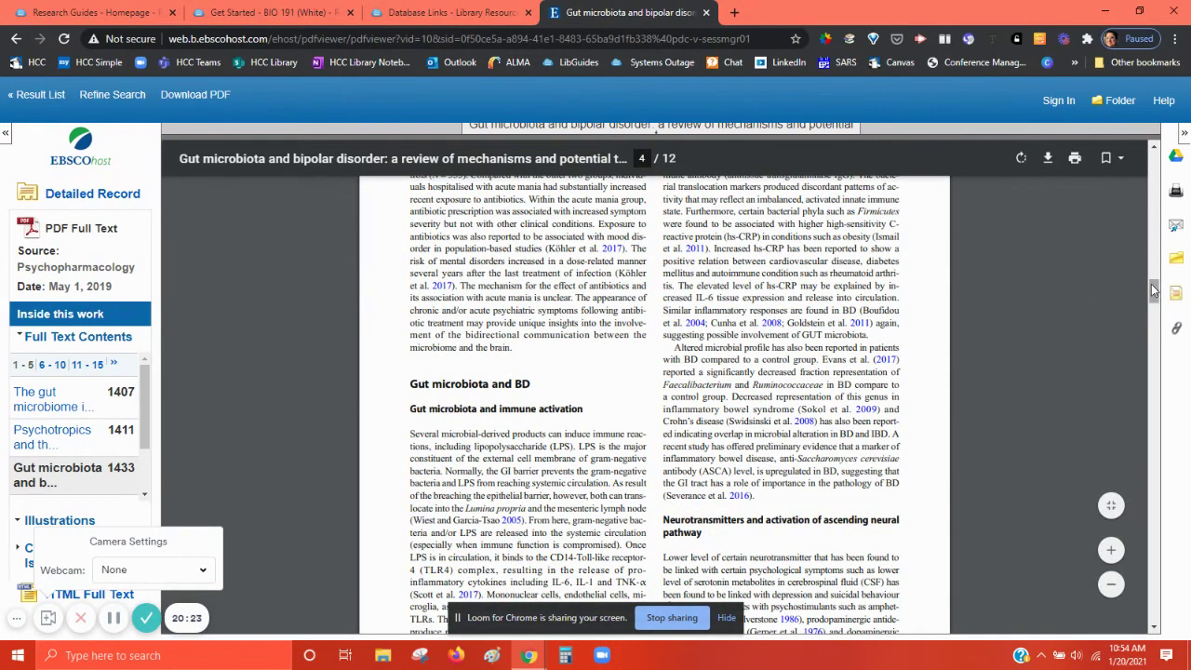
pyautogui.moveTo(1153, 291); pyautogui.dragTo(1170, 449)
pyautogui.scroll(-4, 1170, 449)
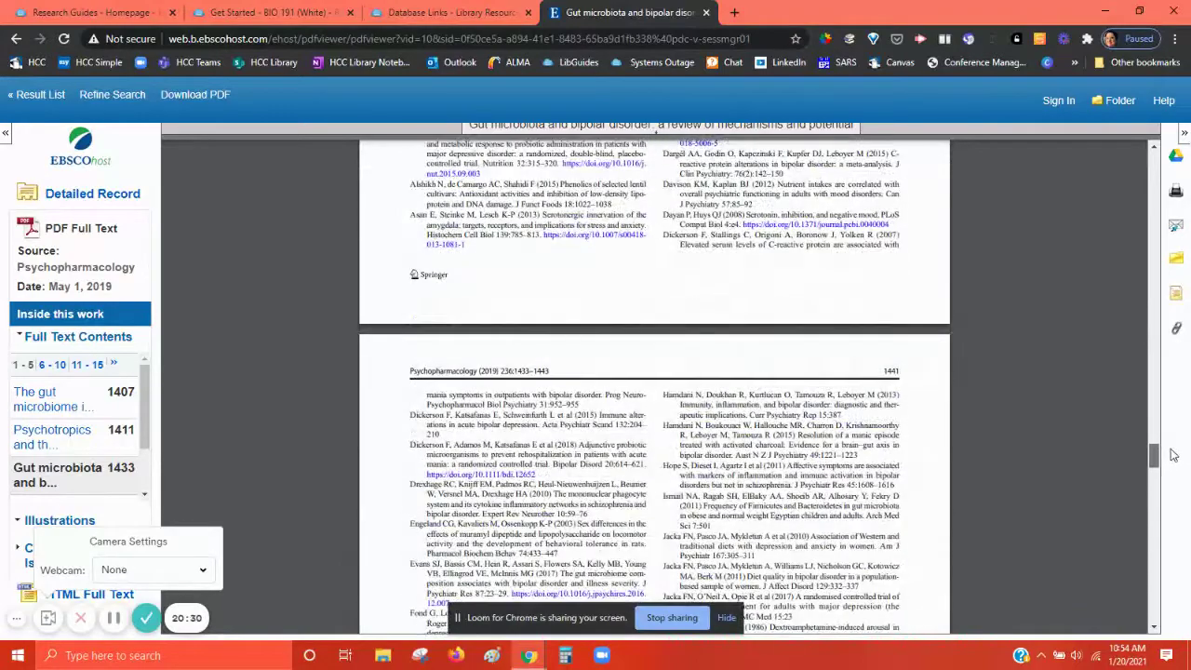
pyautogui.scroll(4, 1172, 443)
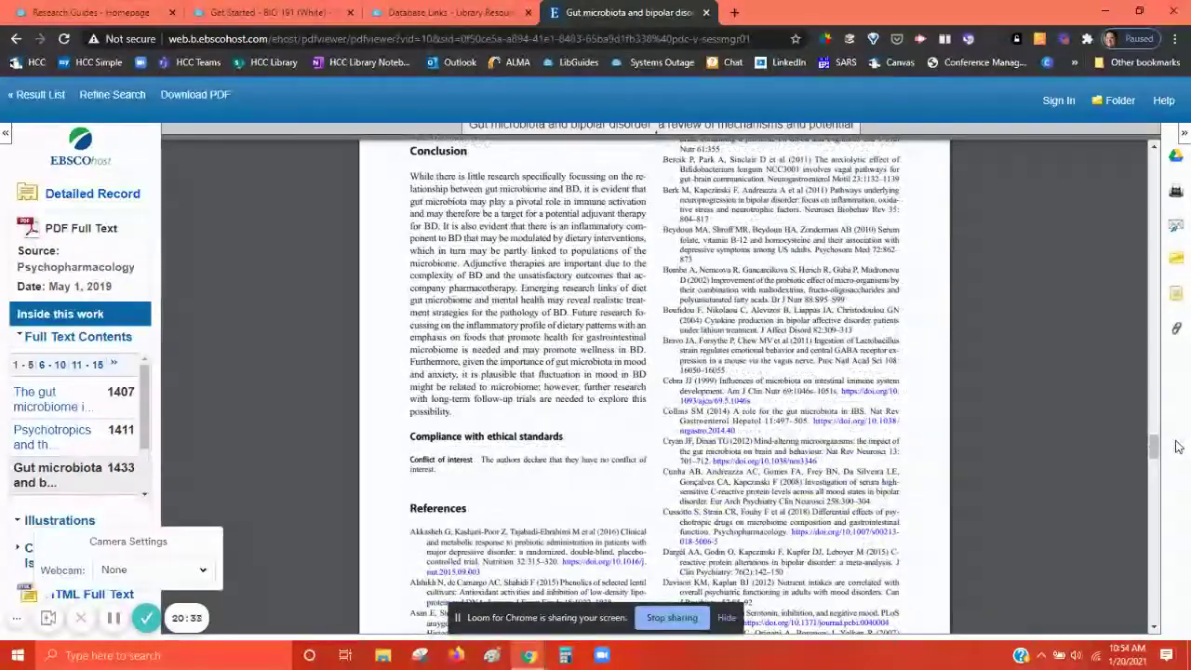
pyautogui.scroll(-2, 677, 438)
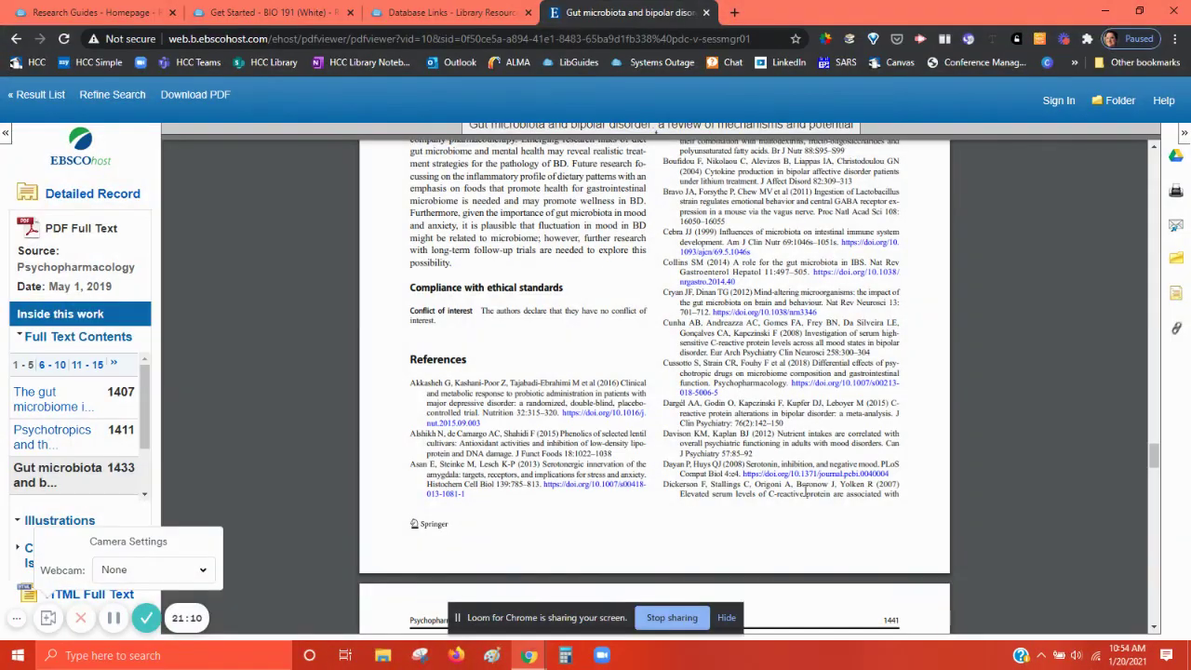
pyautogui.scroll(-3, 805, 493)
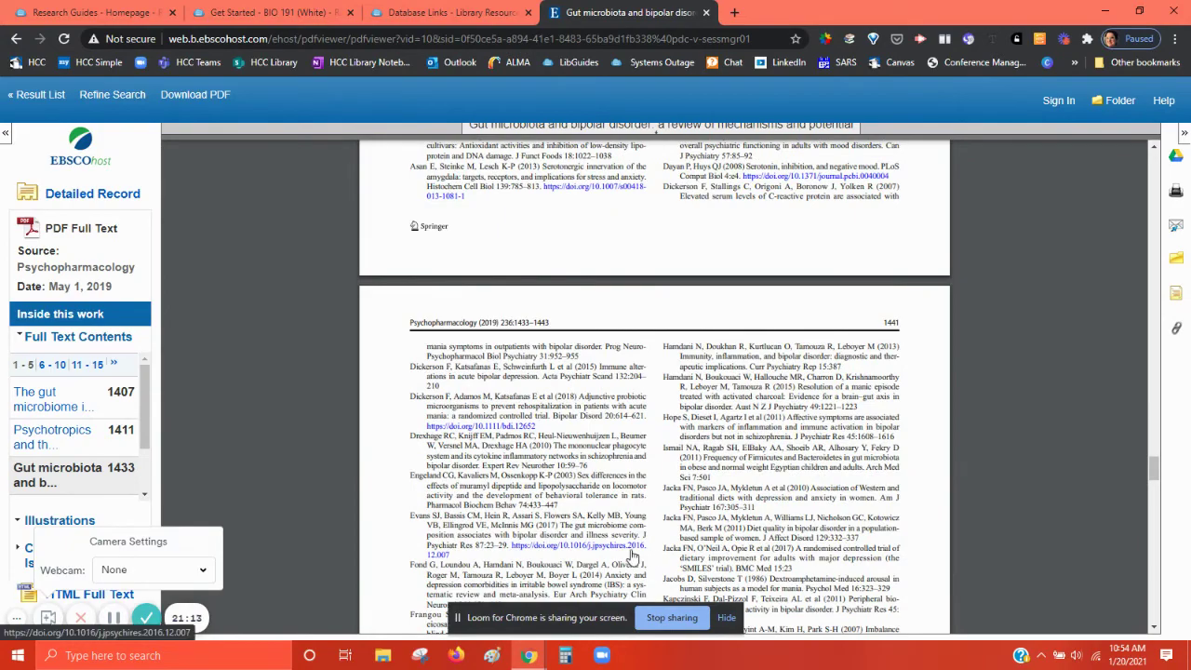
pyautogui.scroll(20, 717, 476)
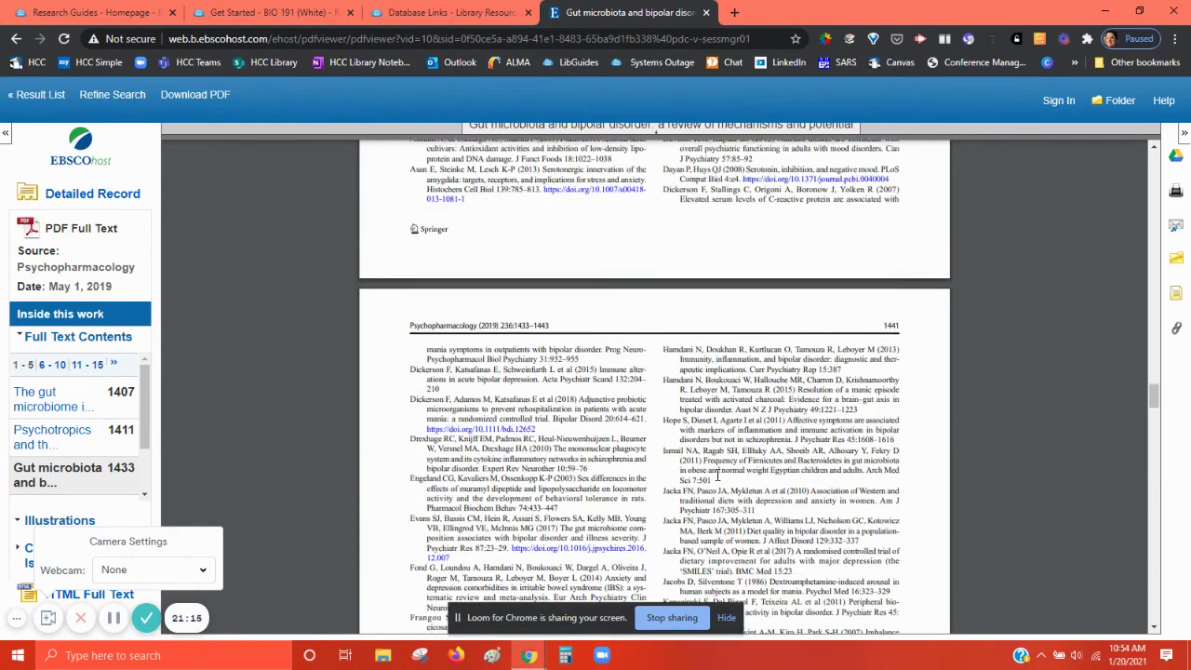
pyautogui.scroll(10, 716, 476)
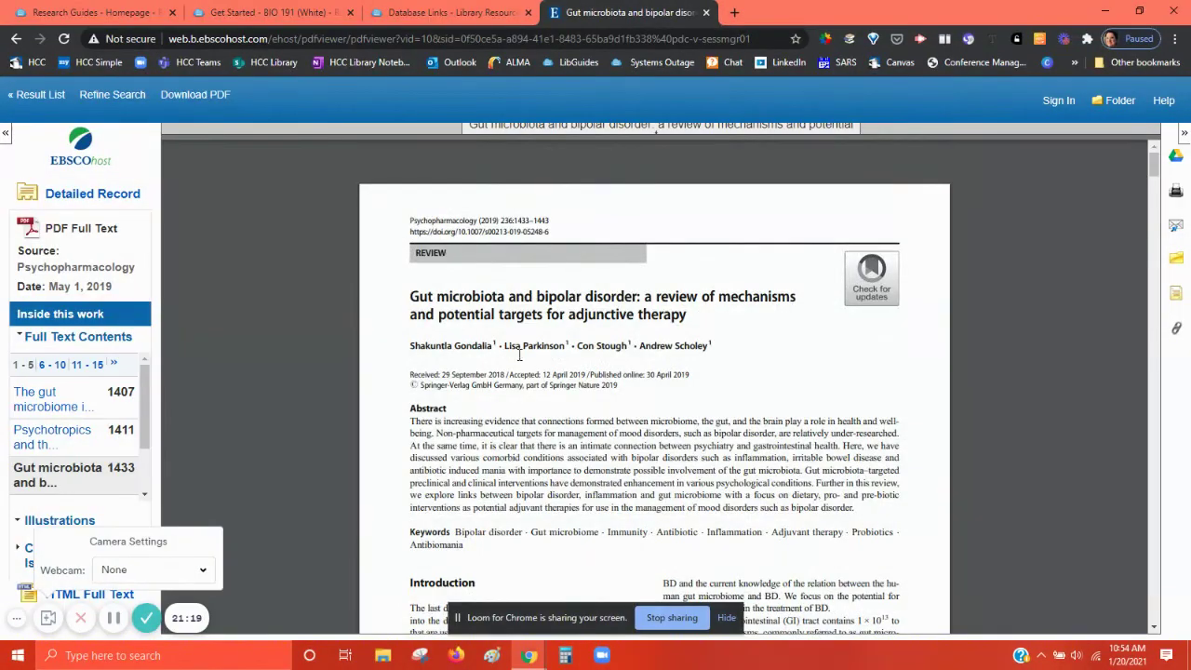
# Back on the record, open Cite and select the complete APA citation
pyautogui.click(17, 38)
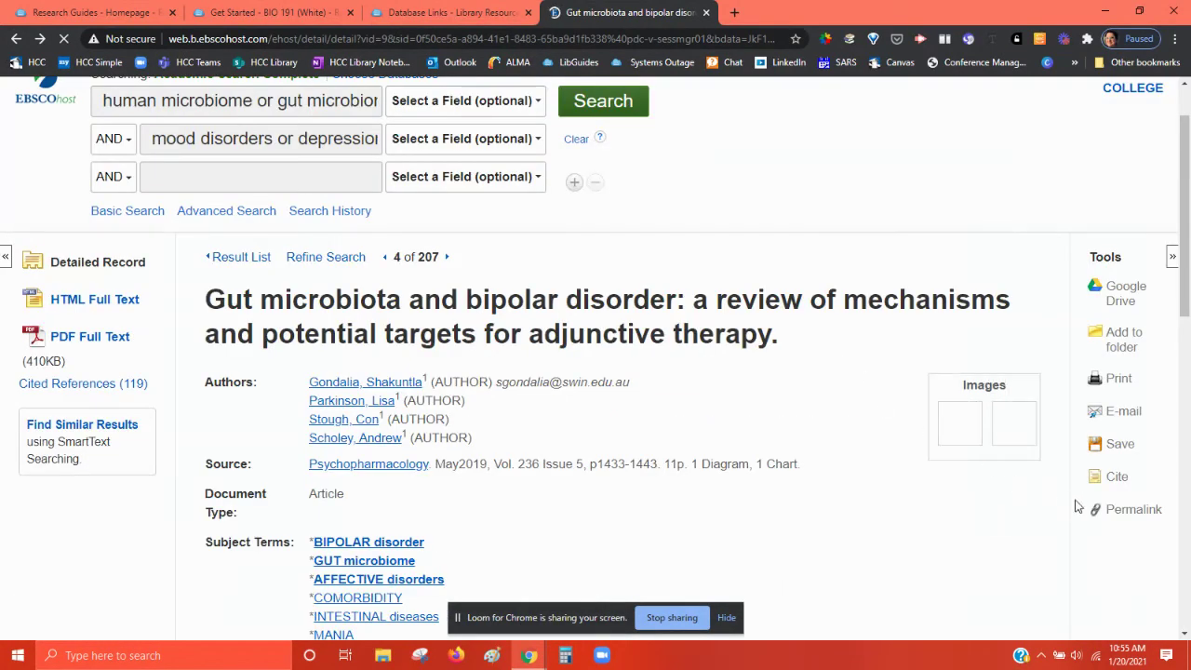
pyautogui.click(1115, 477)
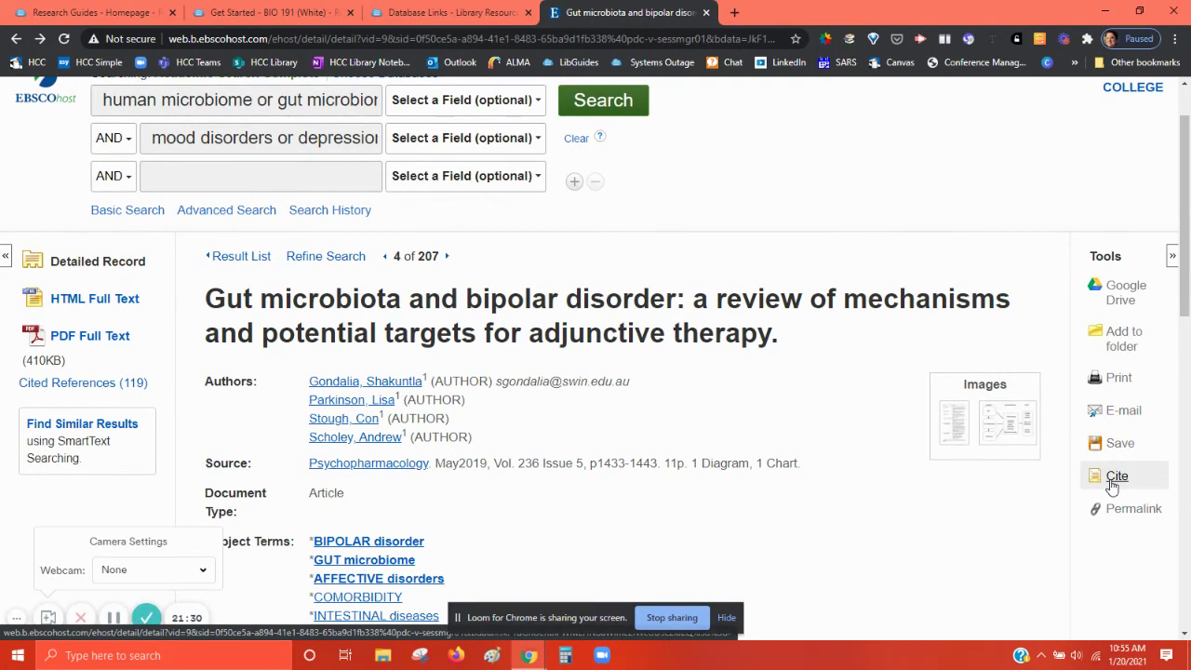
pyautogui.scroll(-3, 372, 381)
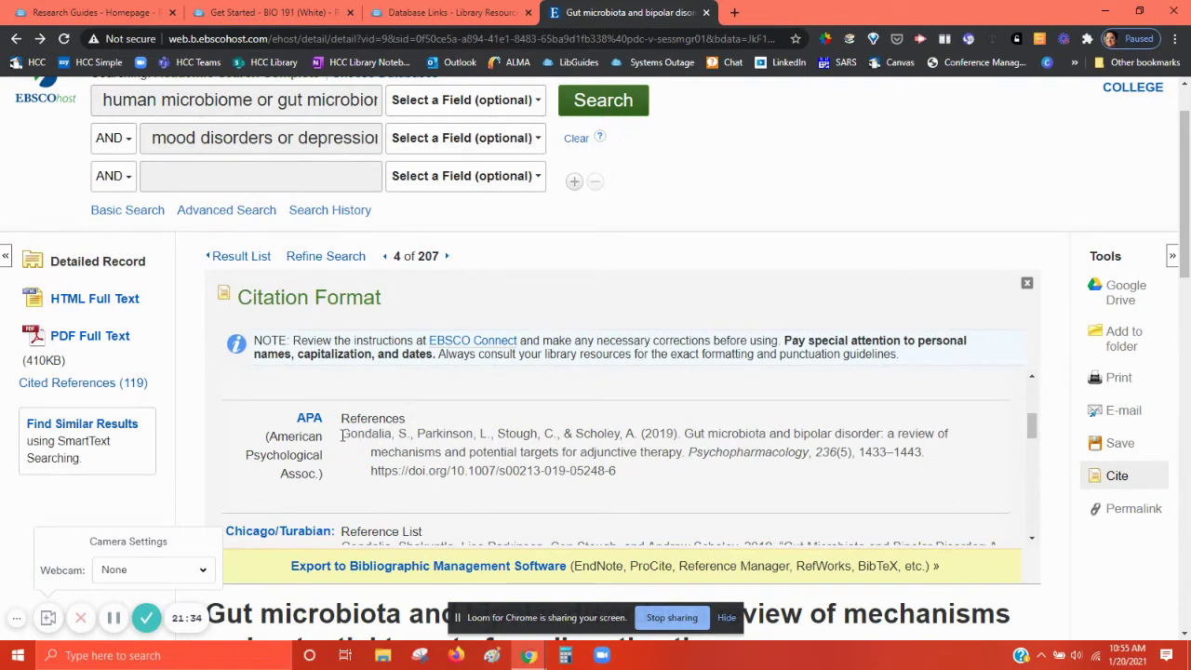
pyautogui.moveTo(342, 435); pyautogui.dragTo(656, 470)
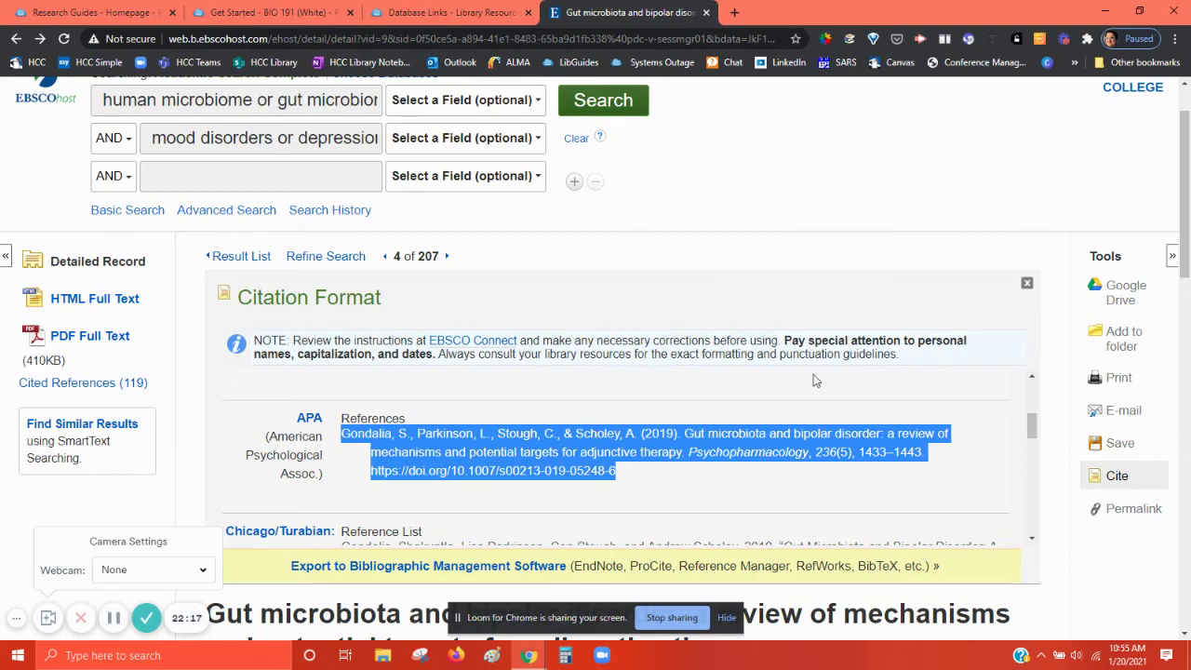
pyautogui.scroll(-2, 796, 274)
pyautogui.scroll(-6, 797, 269)
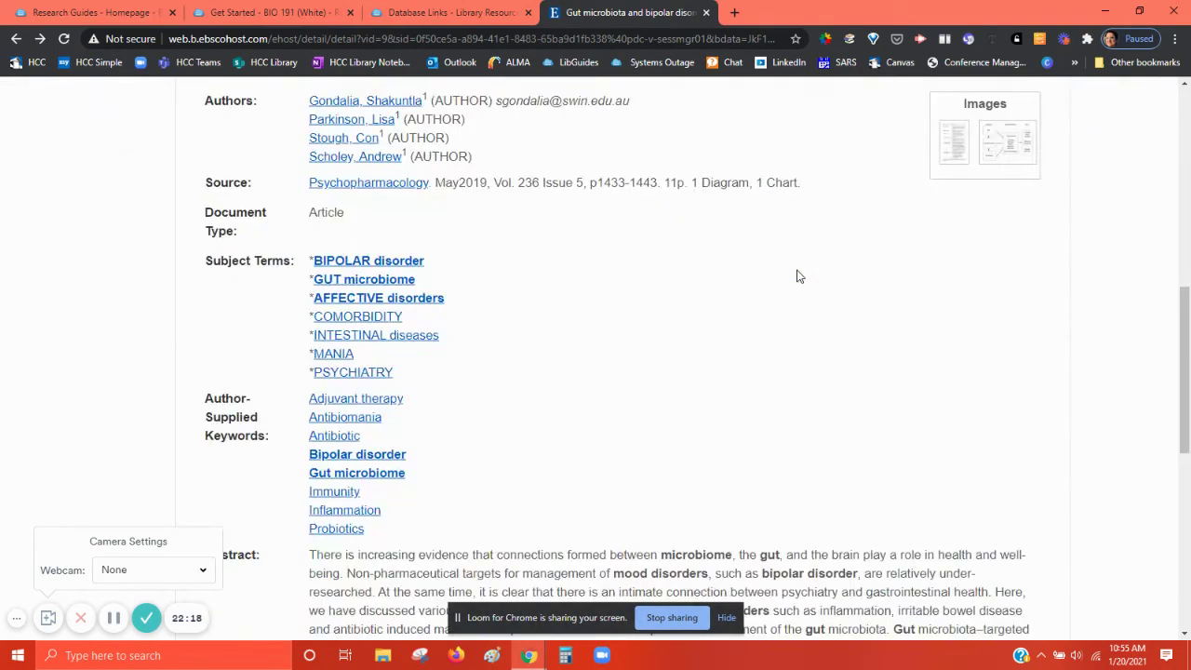
pyautogui.scroll(8, 651, 296)
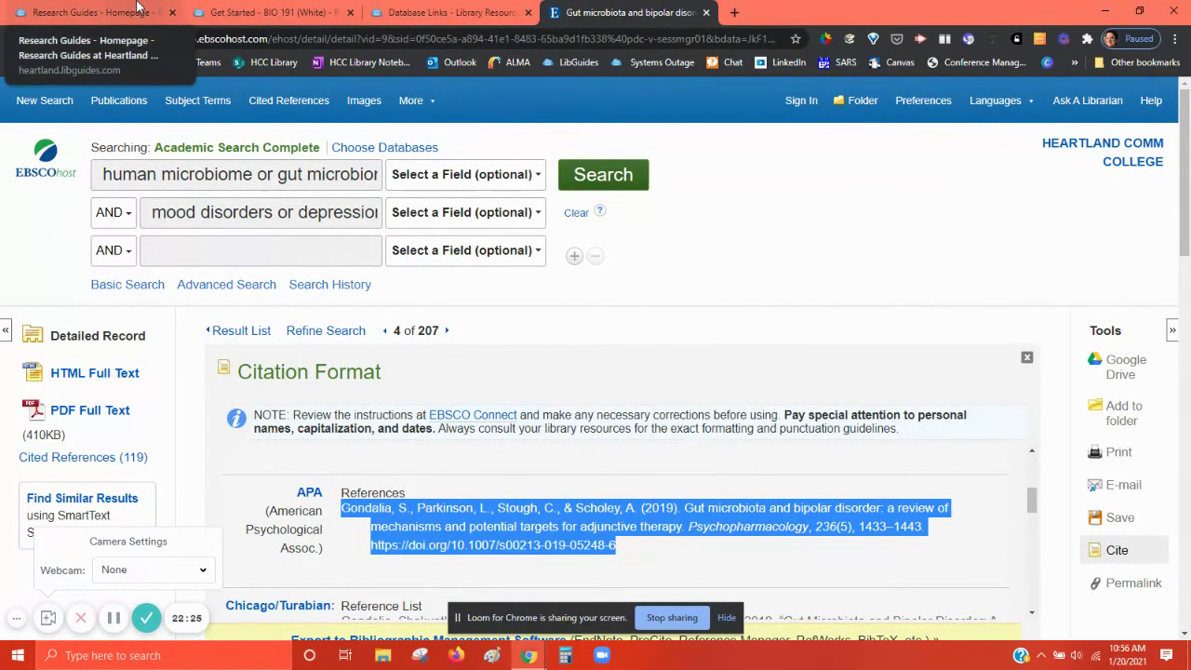
# Return to the BIO 191 (White) Get Started guide and scroll down to its Help @ Heartland links
pyautogui.click(138, 8)
pyautogui.click(308, 9)
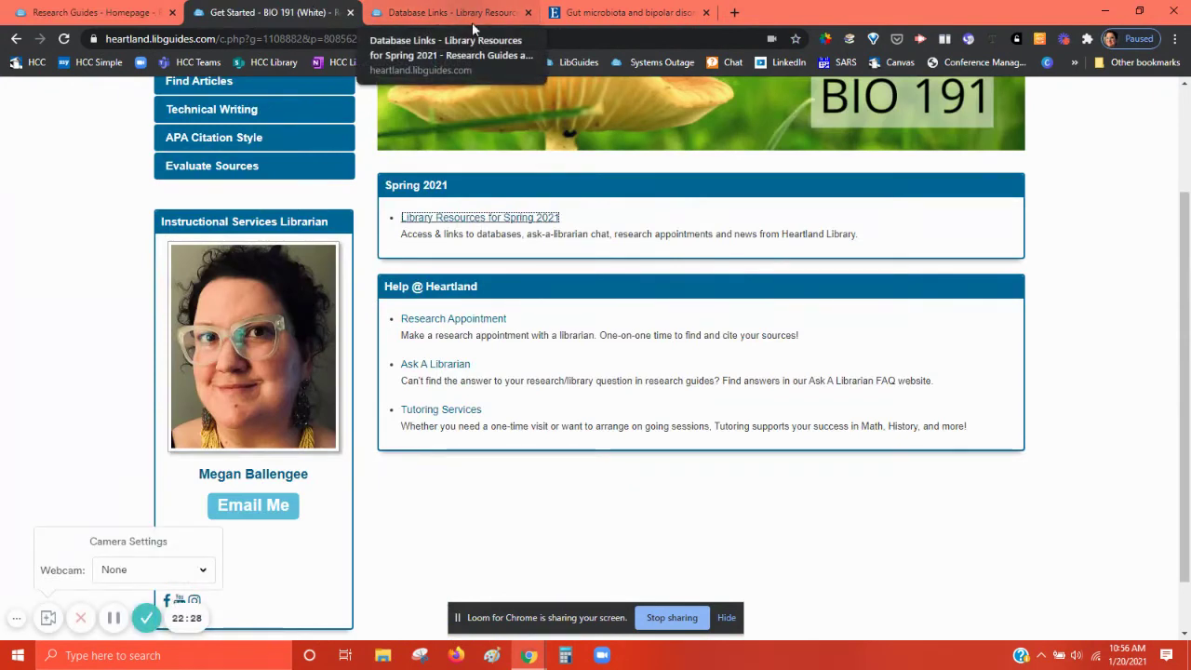
pyautogui.scroll(2, 1159, 421)
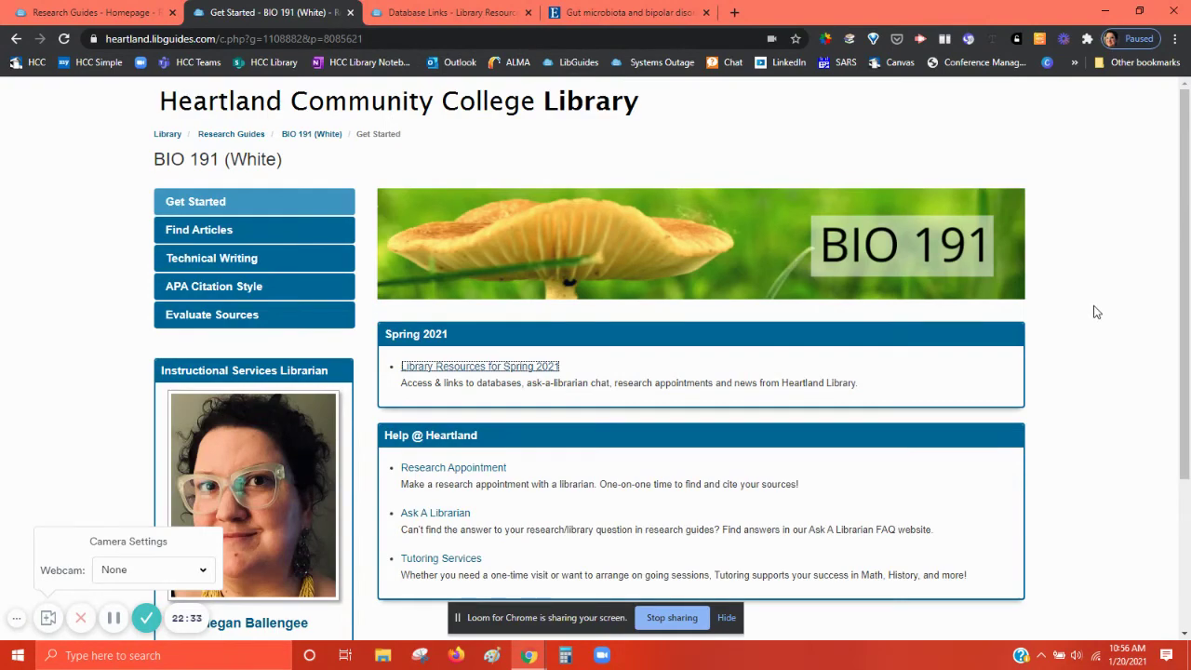
pyautogui.scroll(-2, 1098, 312)
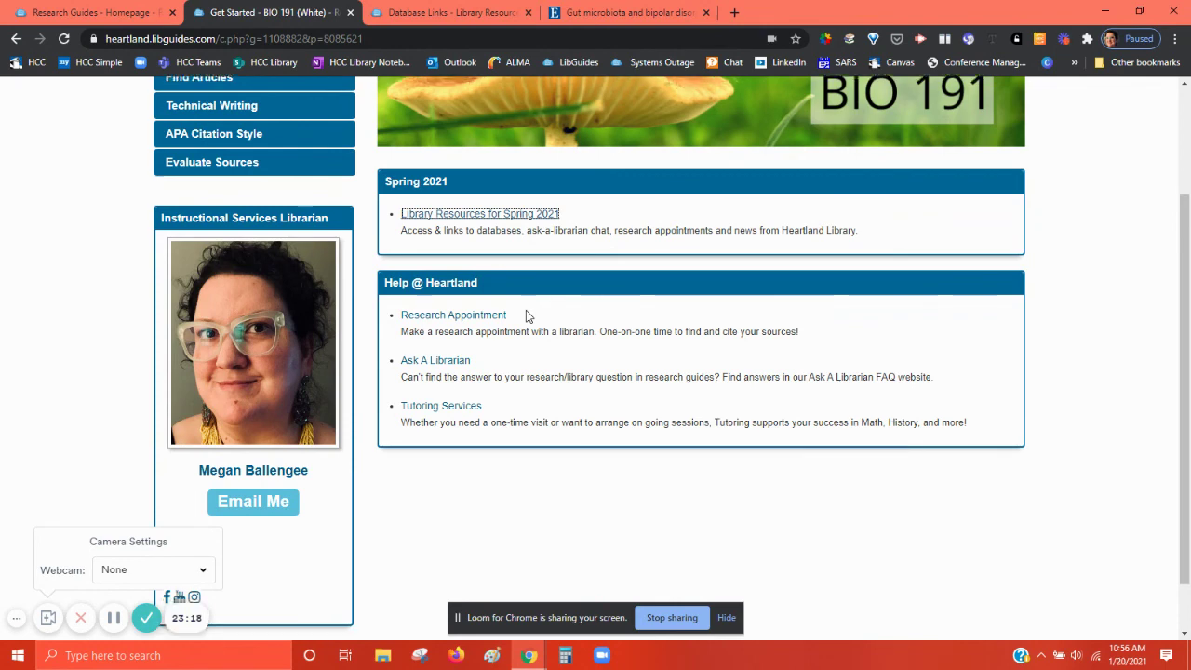
pyautogui.scroll(-1, 527, 314)
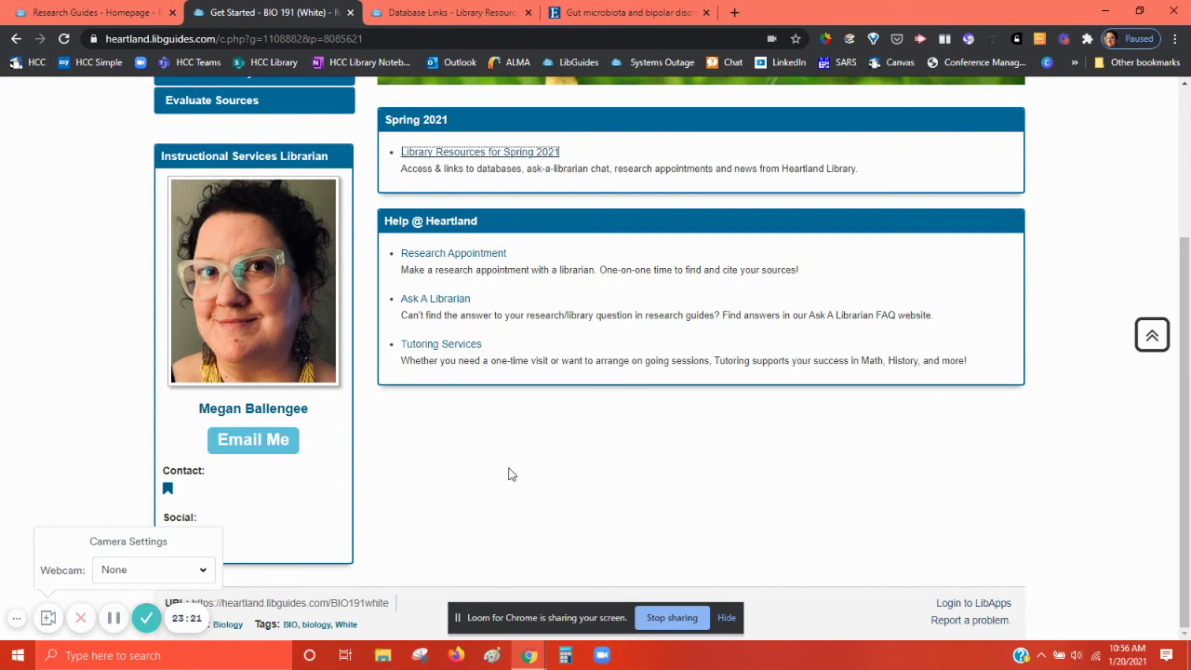